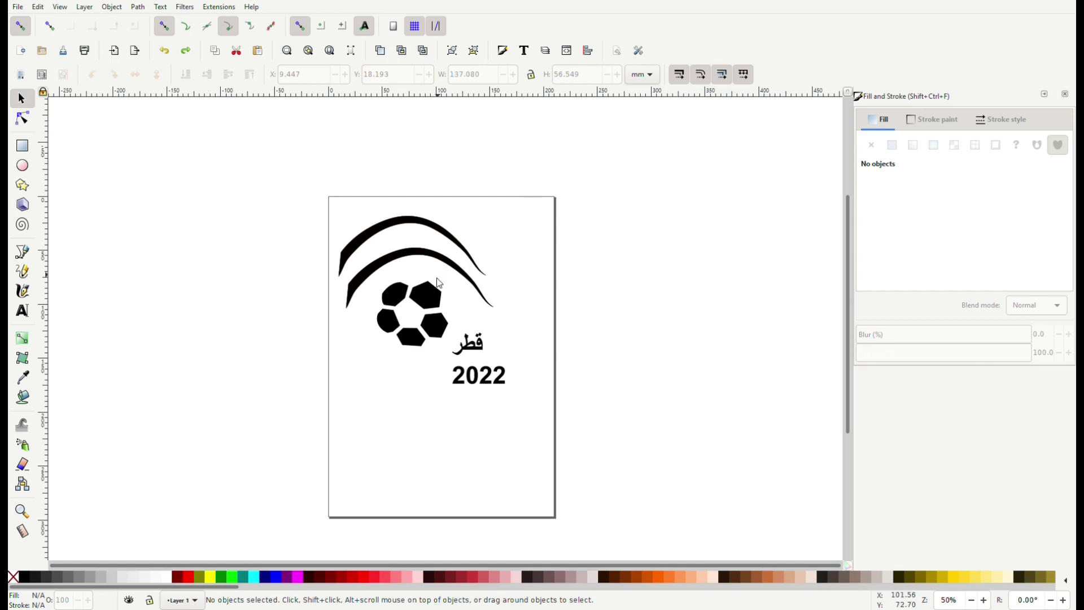
- Fill the ball's upper-right patch with dark red and its upper-left patch with green (#008000)
left_click(429, 302)
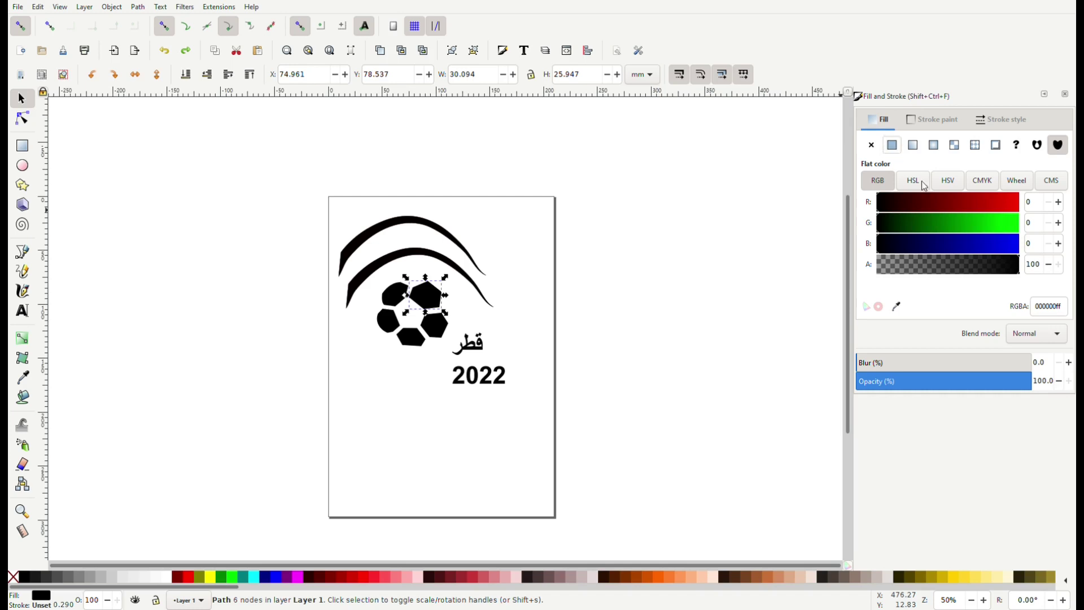
left_click(919, 205)
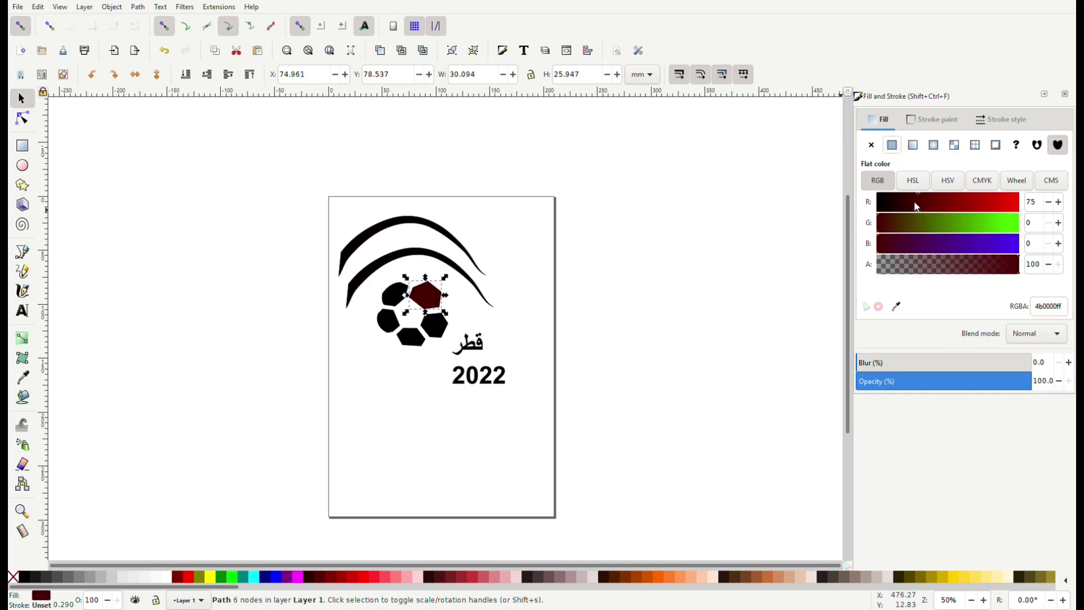
left_click(916, 204)
left_click_drag(915, 204, 935, 203)
left_click(394, 299)
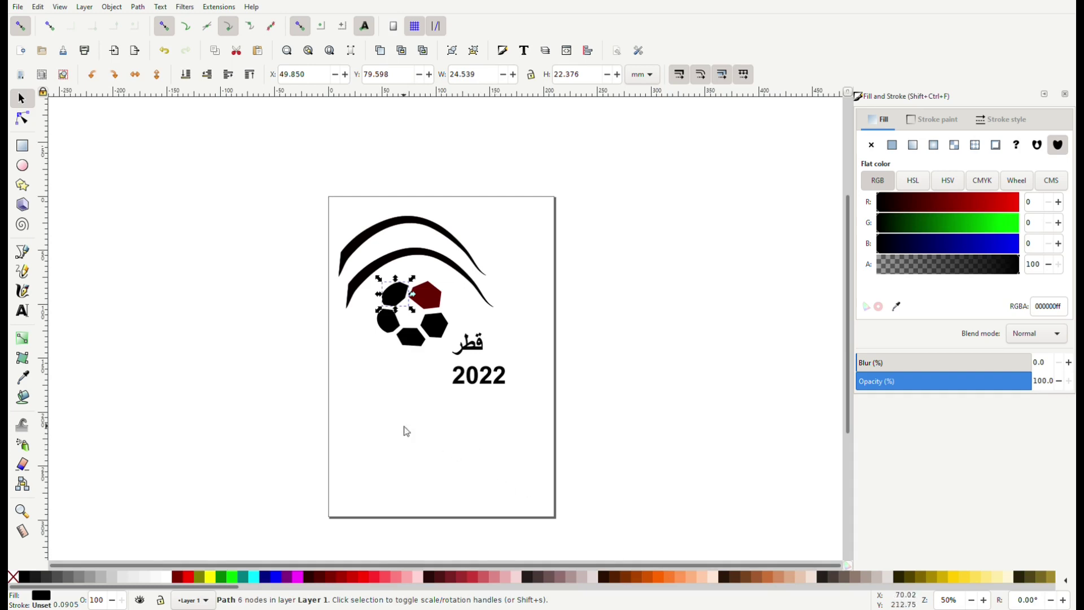
left_click(223, 580)
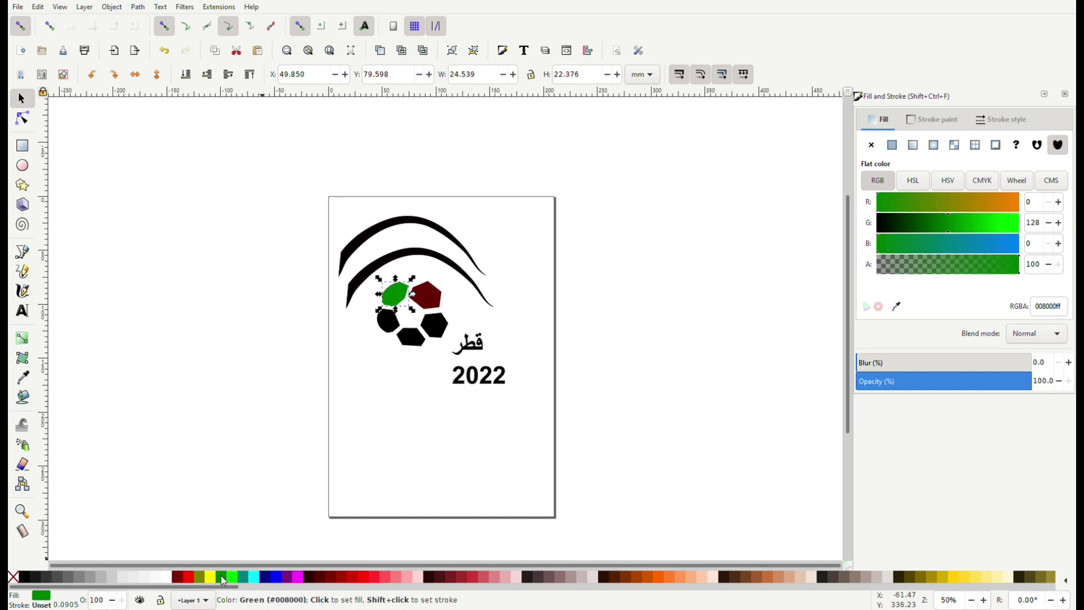
- Fill the ball's lower-left patch with dark green (#002f00) and set the upper-left patch's fill red value to 132
left_click(395, 323)
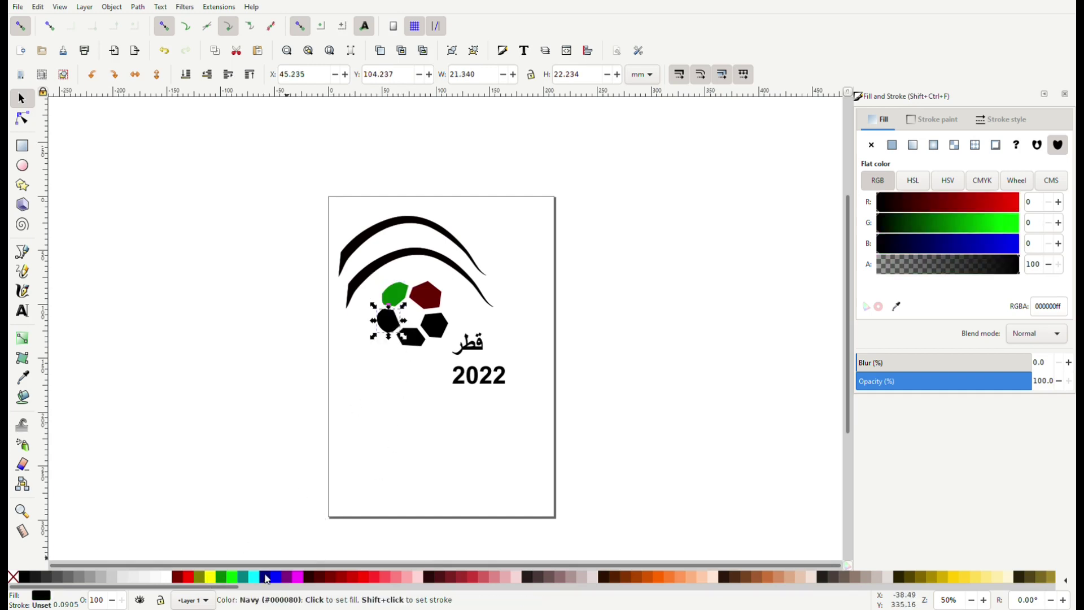
left_click(220, 579)
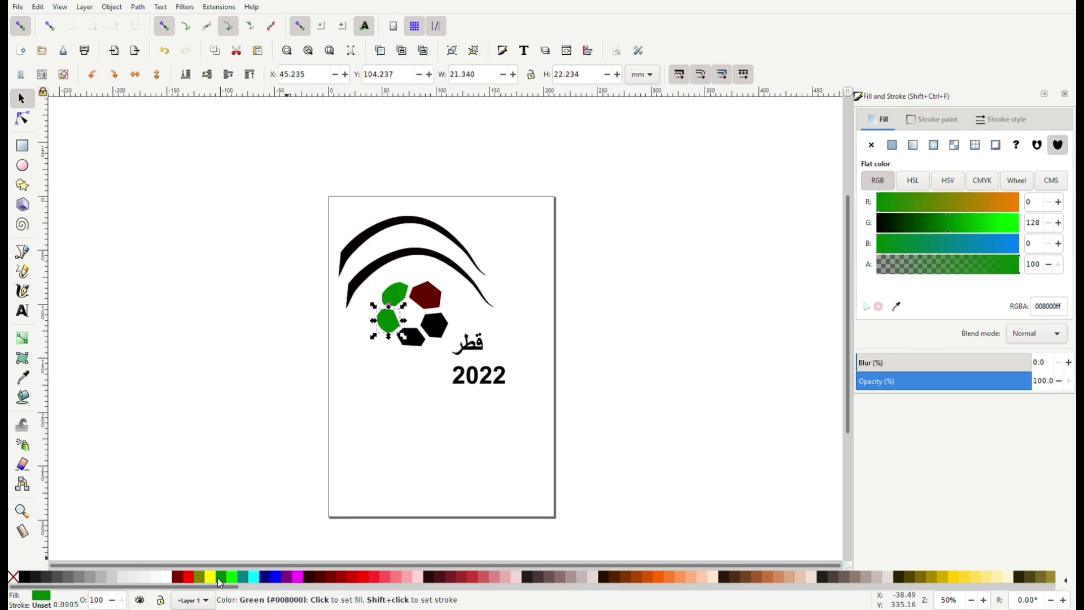
left_click(888, 226)
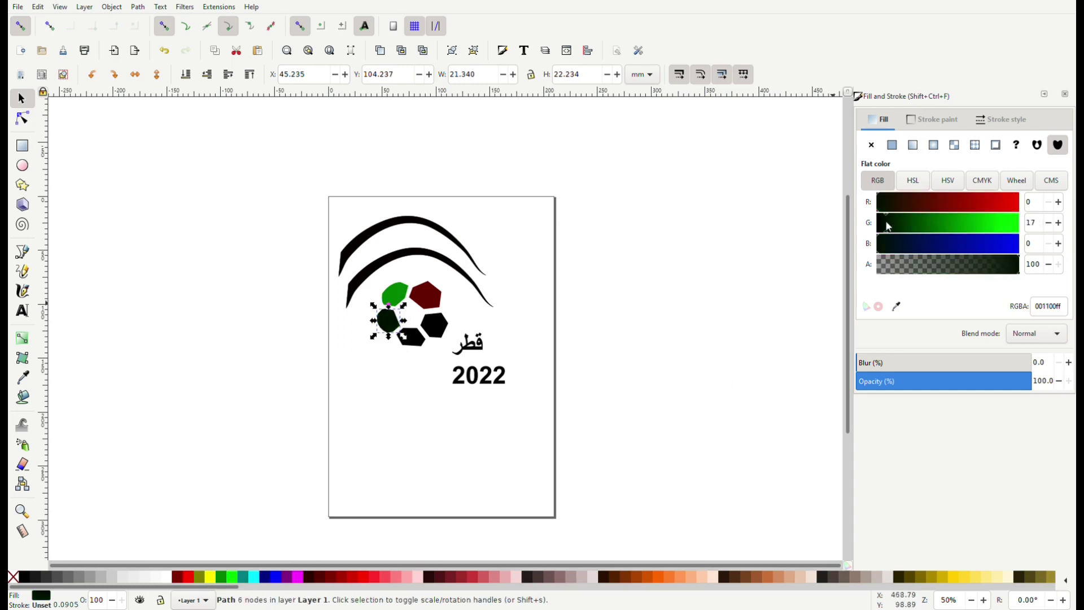
left_click_drag(888, 226, 905, 227)
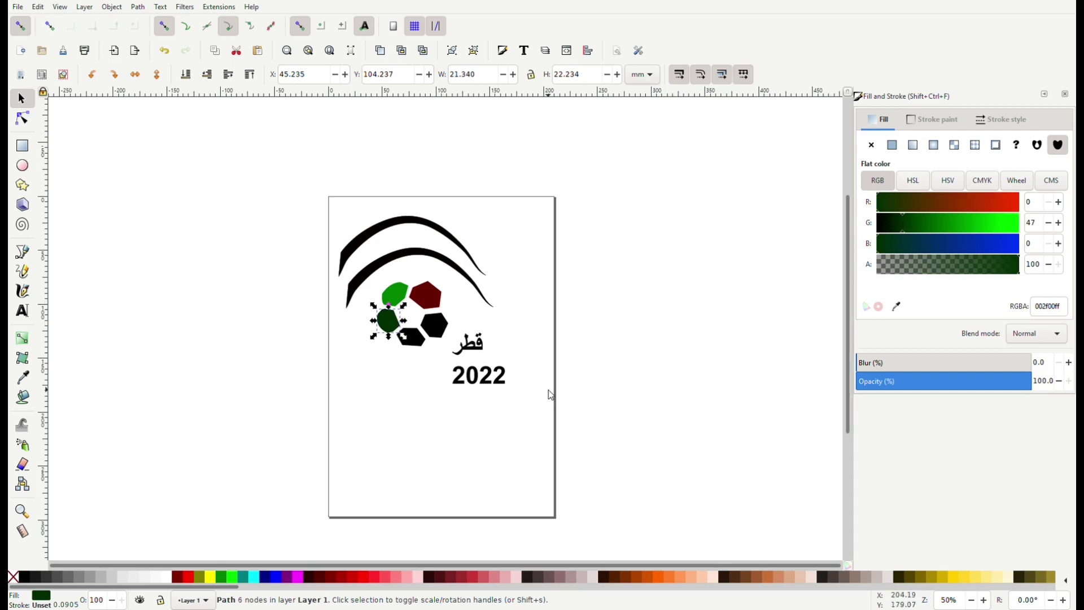
left_click(392, 292)
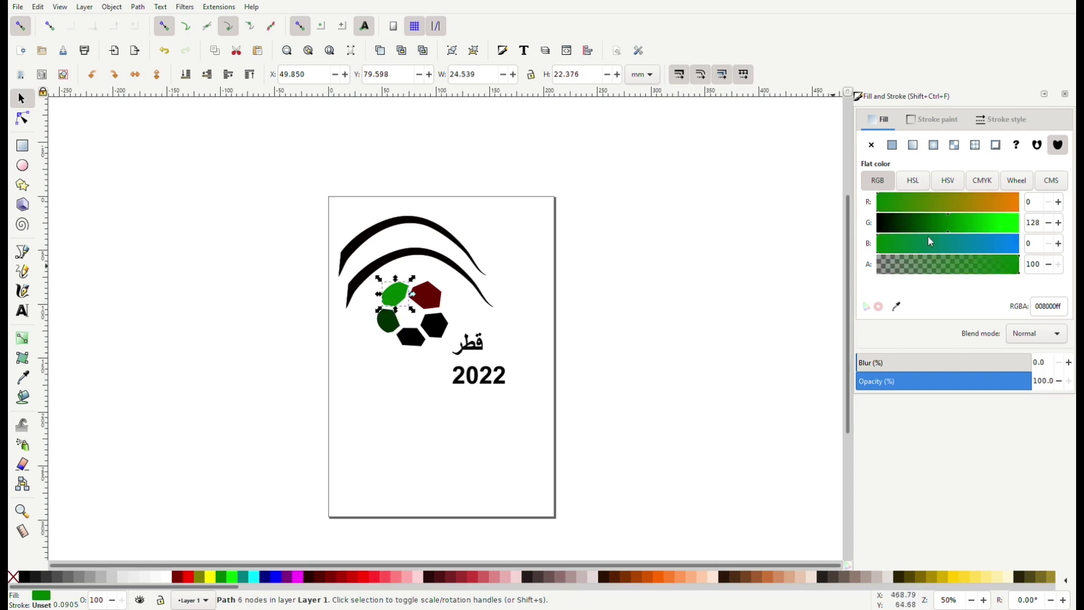
left_click(952, 205)
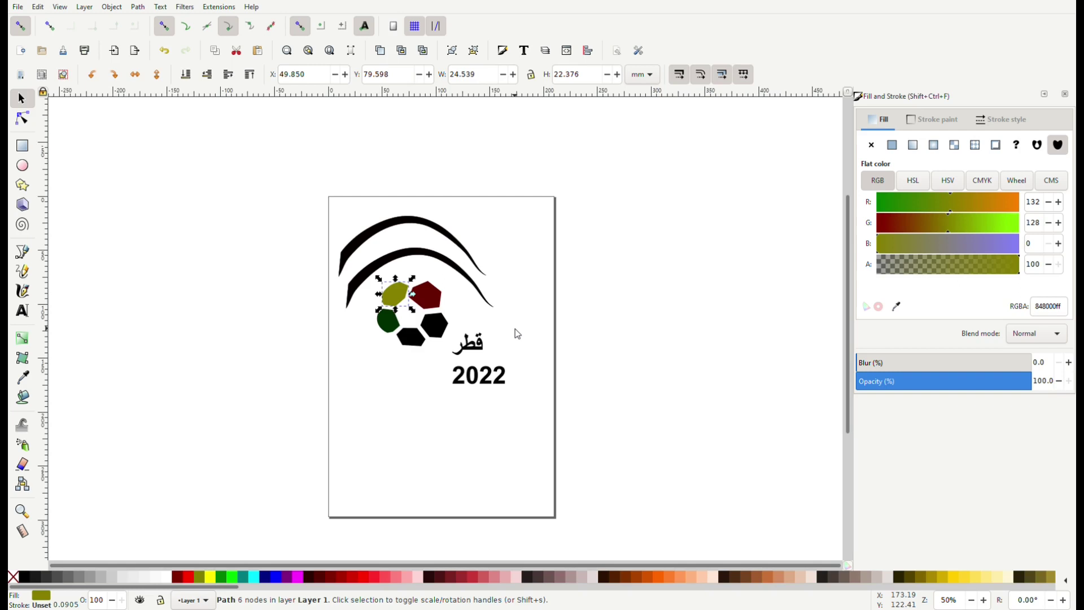
- Remove the fill from the ball's lower-right patch and give it a flat dark green stroke
left_click(440, 332)
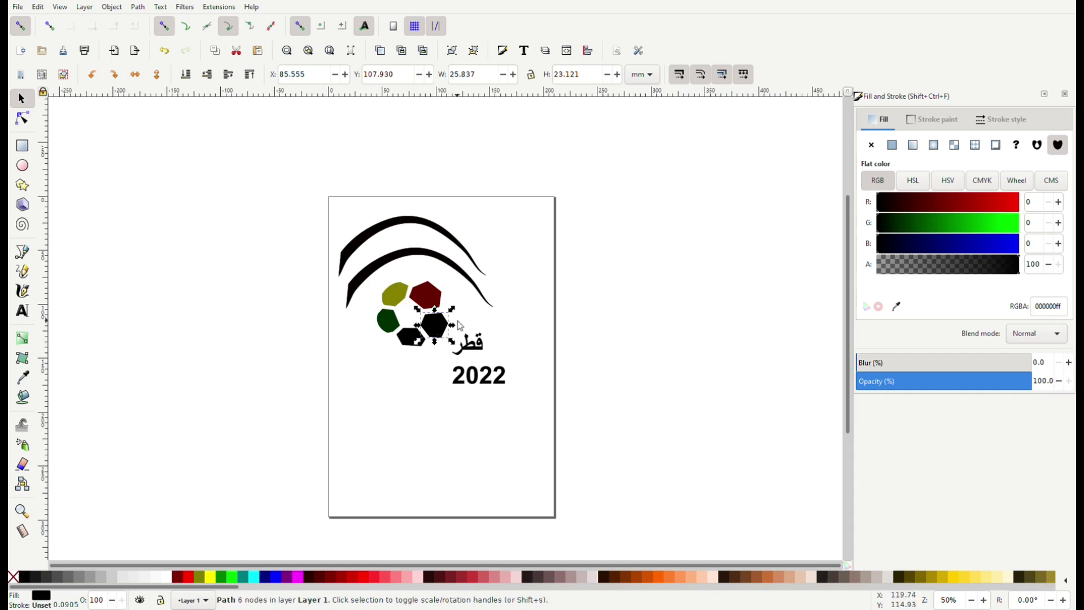
left_click(443, 334)
left_click(443, 333)
left_click(872, 146)
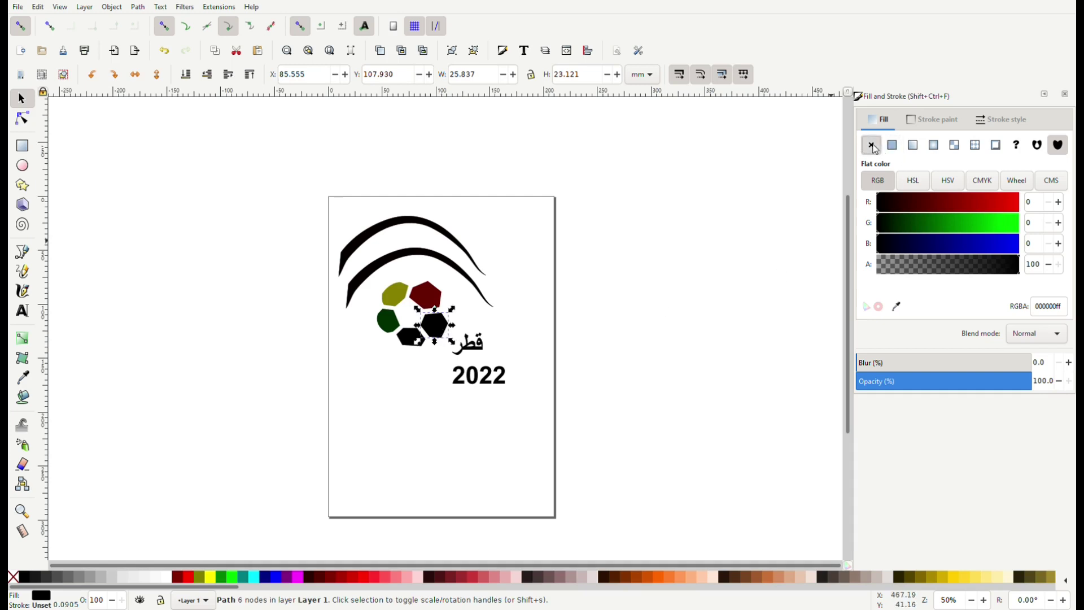
left_click(937, 128)
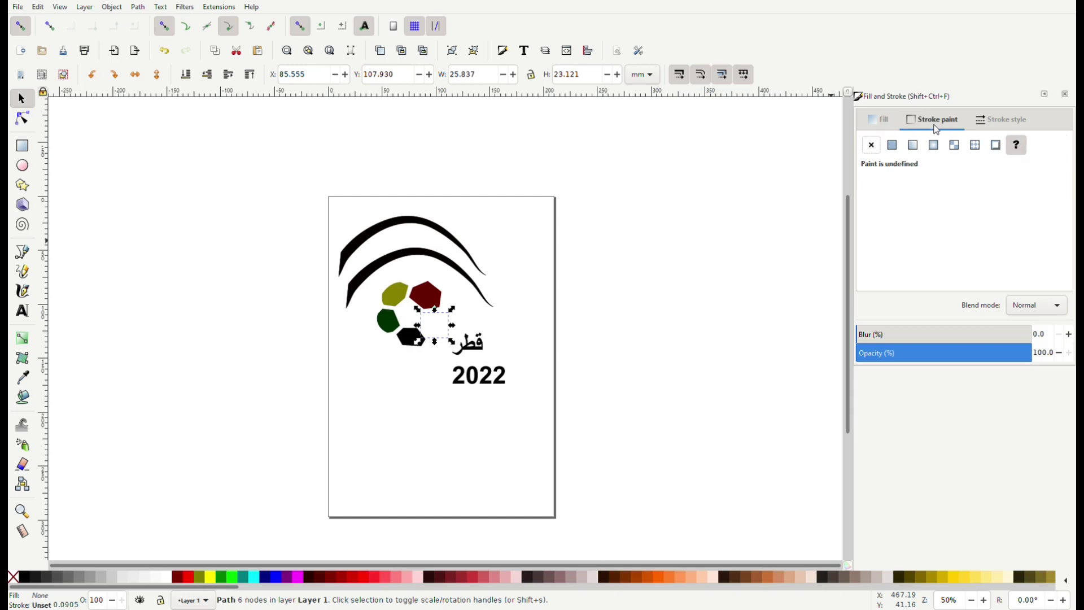
left_click(893, 148)
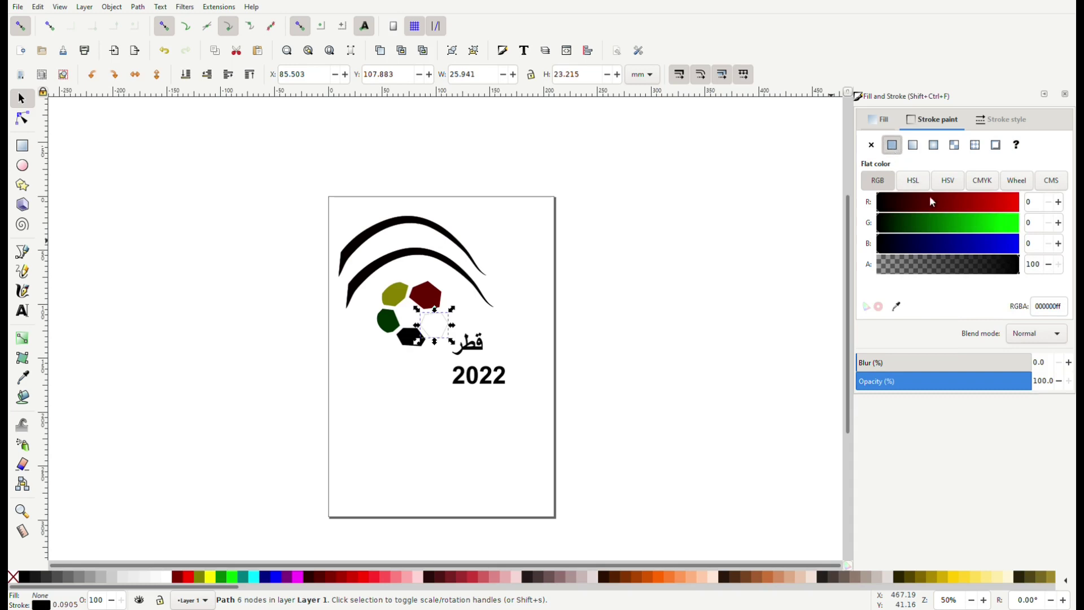
left_click(899, 223)
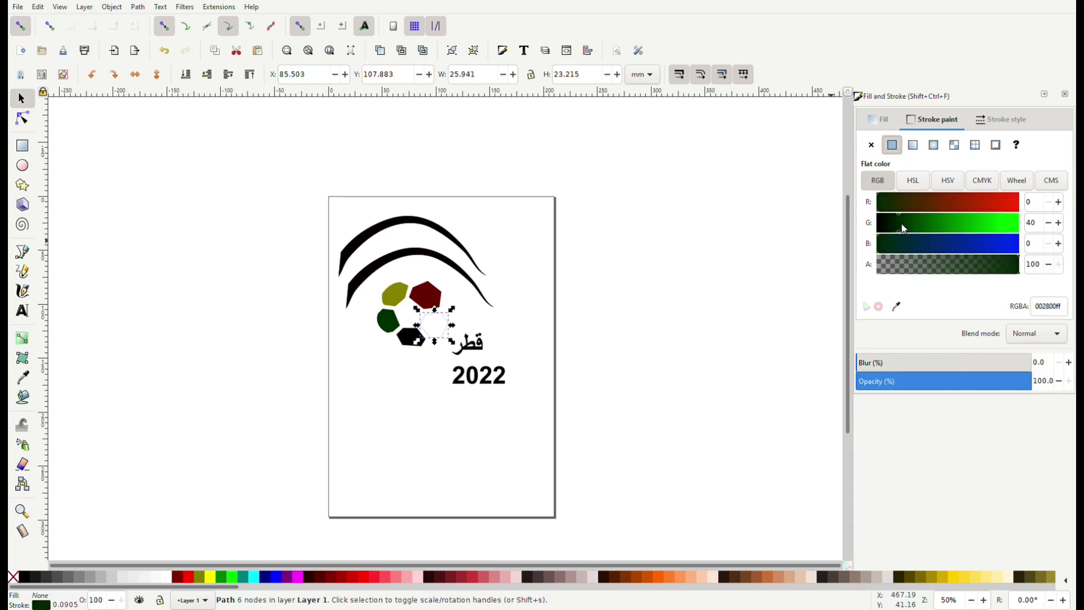
- Try to increase the dash offset of the lower-right patch's outline
left_click(989, 121)
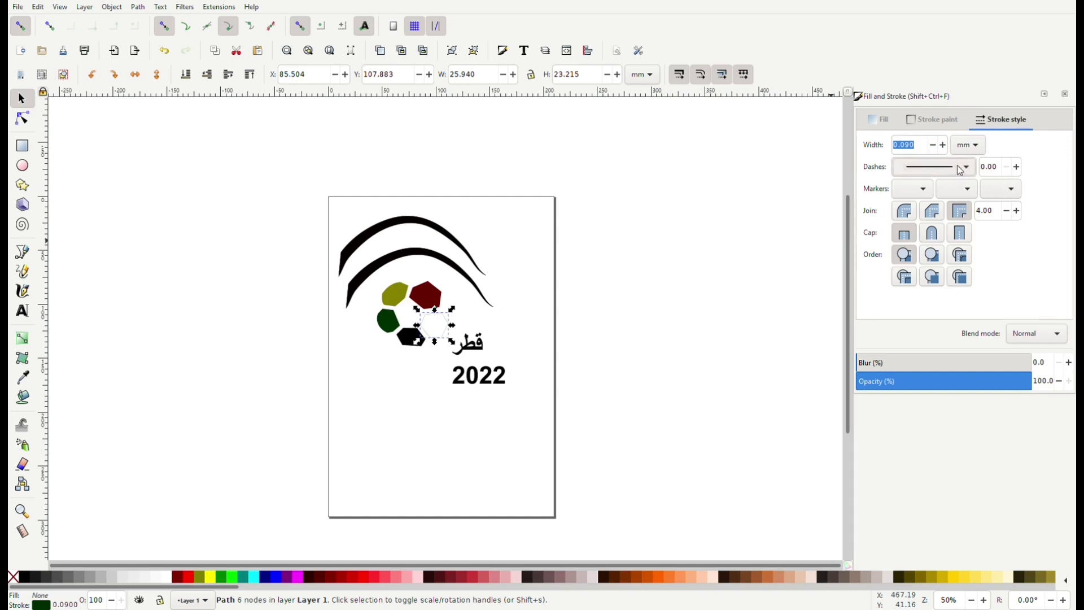
left_click(1019, 167)
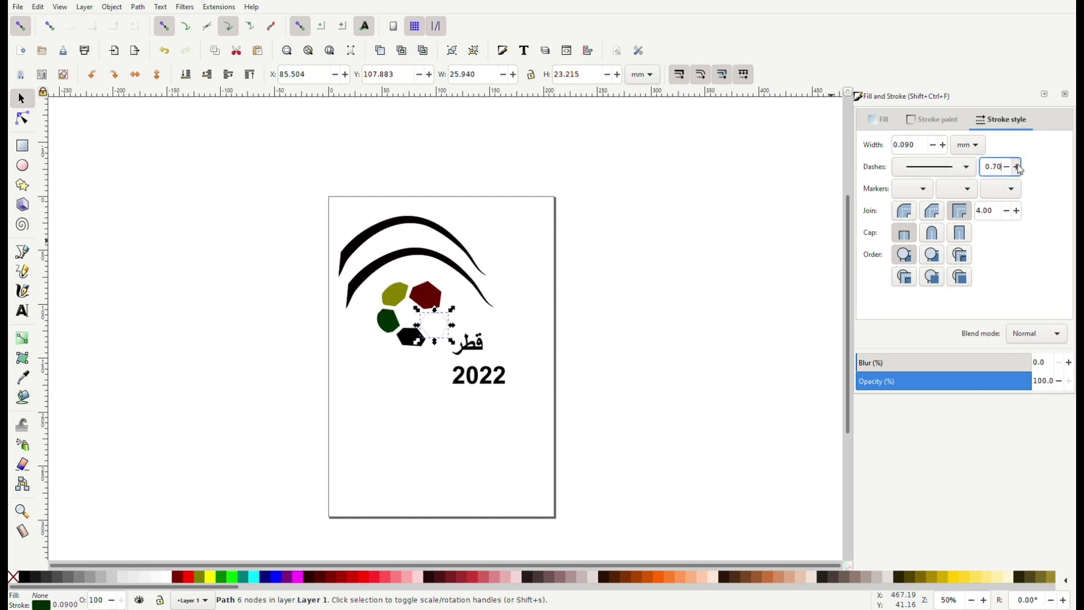
left_click(1019, 167)
left_click(1019, 167)
left_click(1019, 167)
left_click(1018, 167)
- Set the miter limit of the lower-right patch's outline to 4.40
left_click(1018, 211)
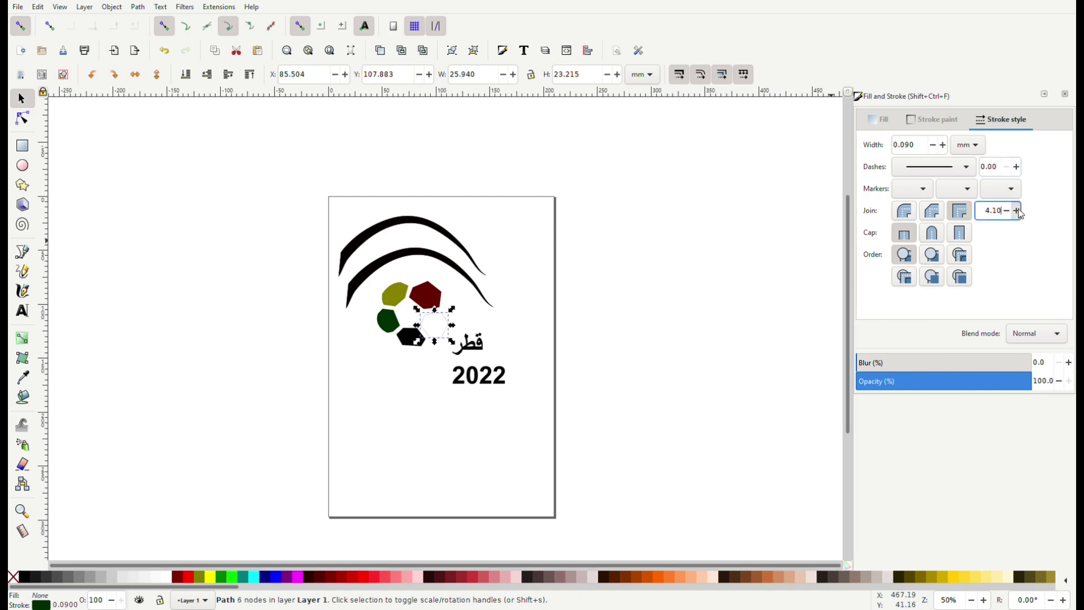
left_click(1018, 212)
left_click(1018, 211)
left_click(1019, 211)
- Try a dash offset of 4.00 on the lower-right patch's outline
left_click(1018, 167)
left_click(1018, 168)
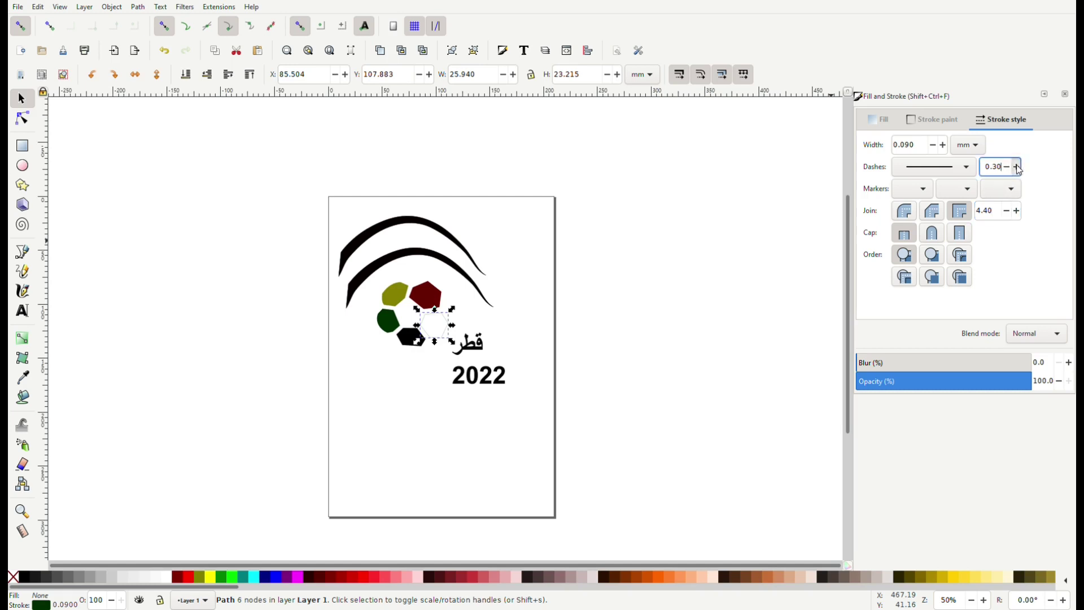
left_click(1018, 168)
left_click(1018, 168)
left_click(1018, 168)
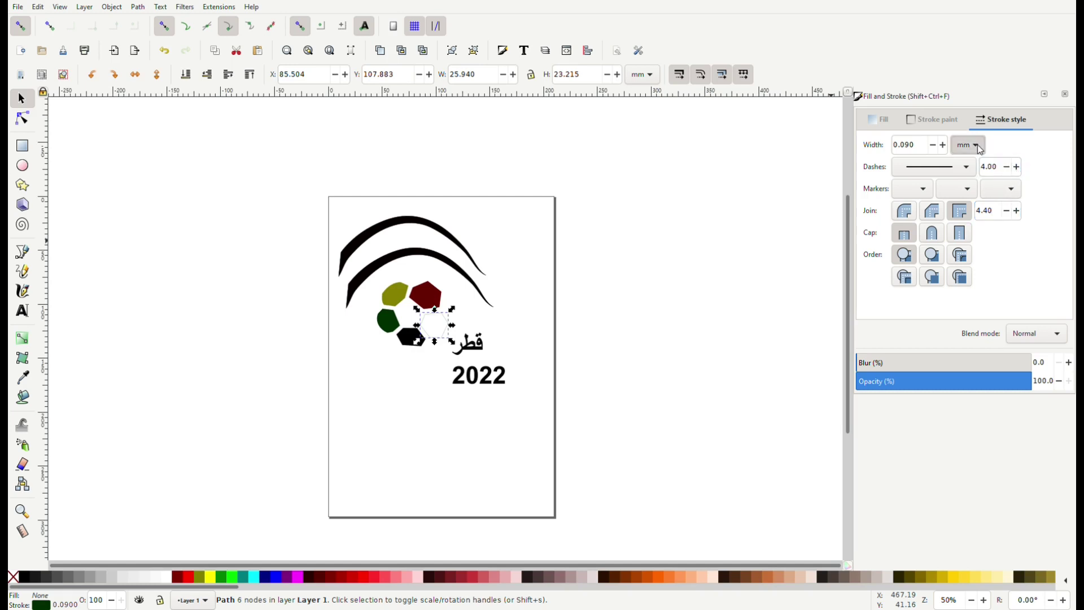
- Set the stroke width of the lower-right patch to 1.590 mm and deselect it
left_click(944, 145)
left_click(944, 145)
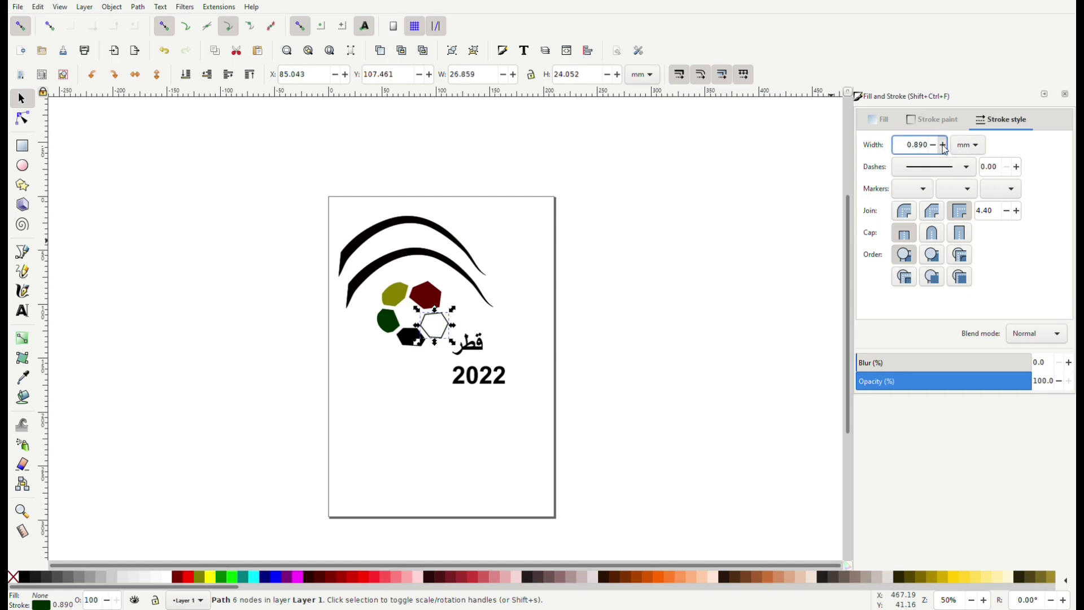
left_click(944, 145)
left_click(944, 145)
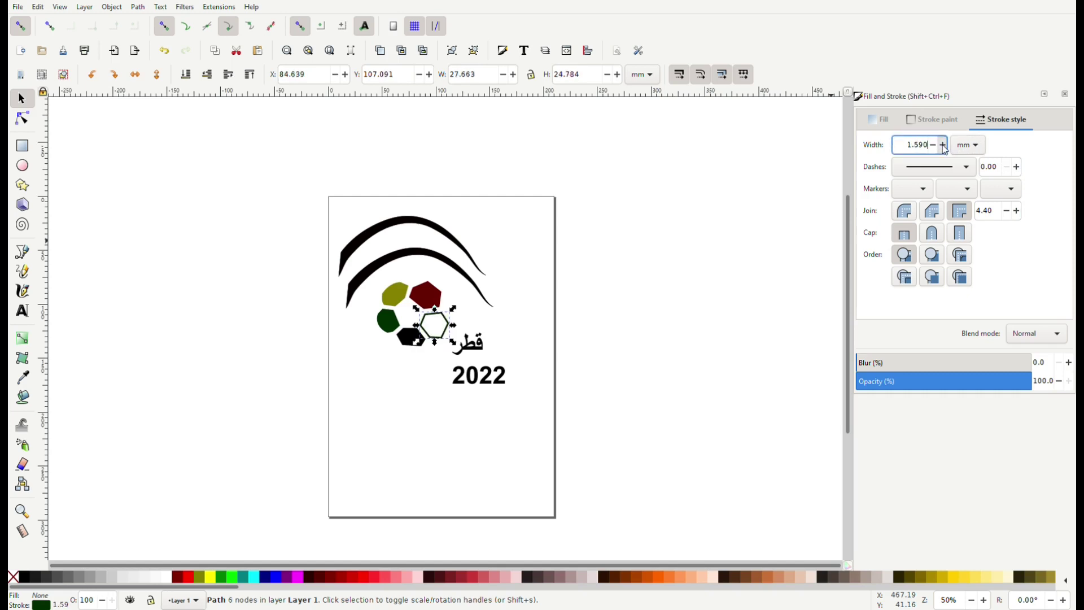
left_click(792, 300)
- Remove the fill from the ball's bottom patch and give it a flat dark green stroke (#002c00)
left_click(413, 344)
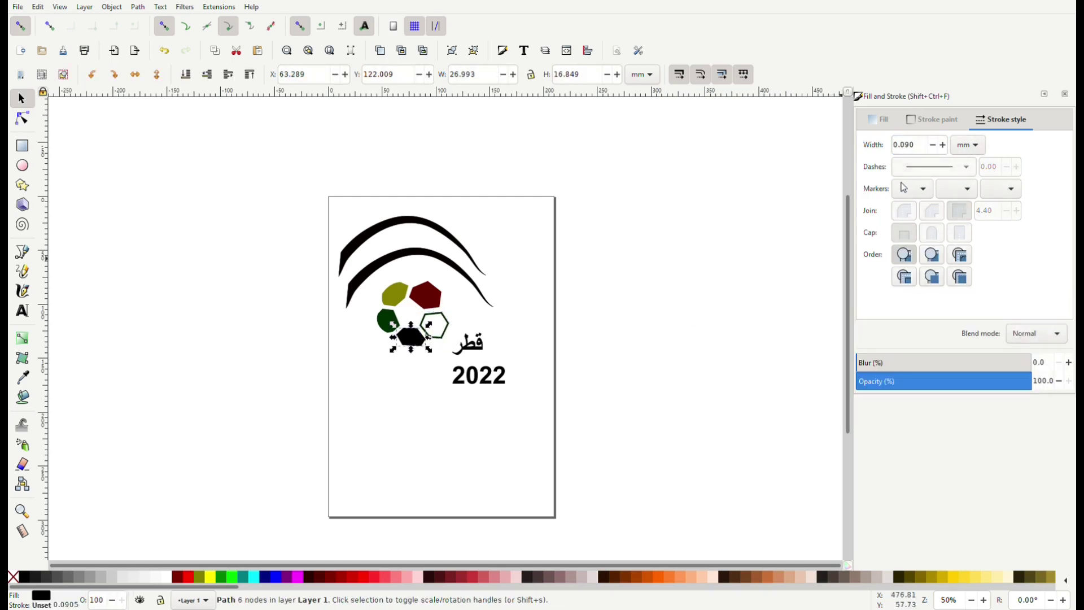
left_click(878, 122)
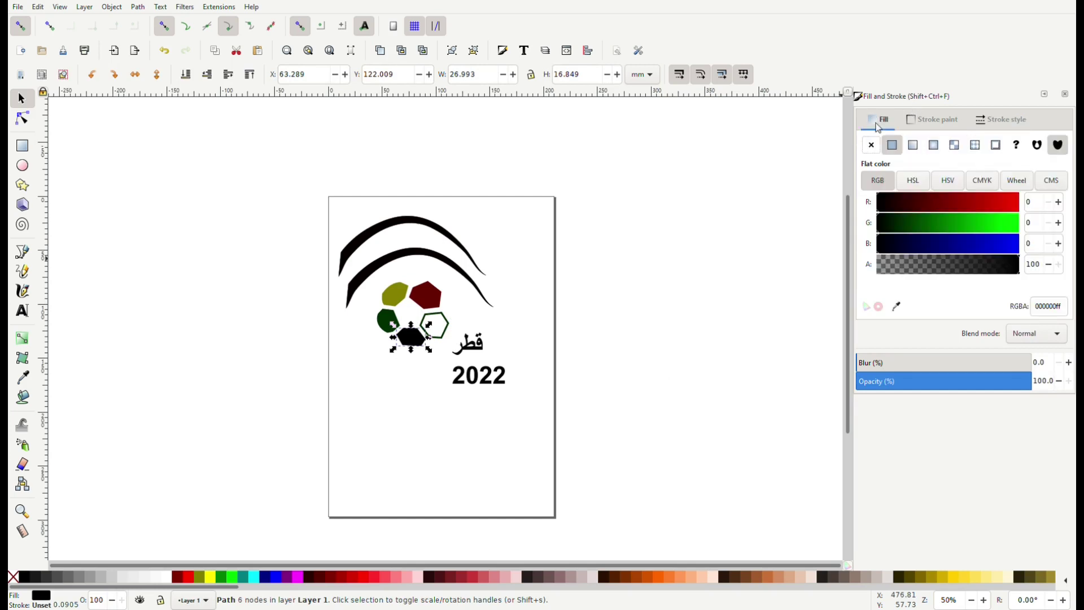
left_click(872, 145)
left_click(935, 126)
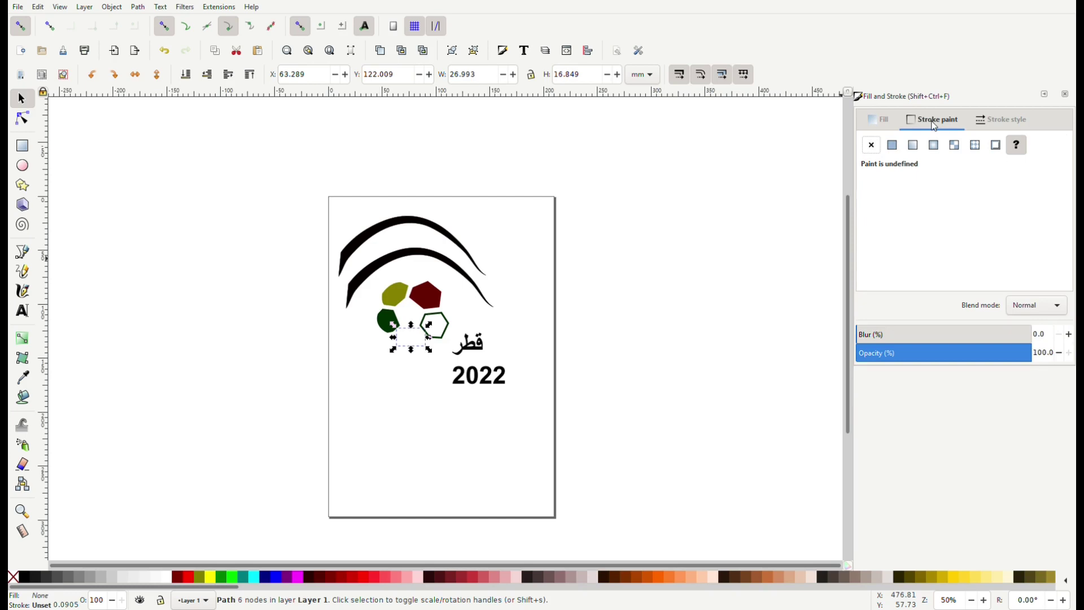
left_click(894, 146)
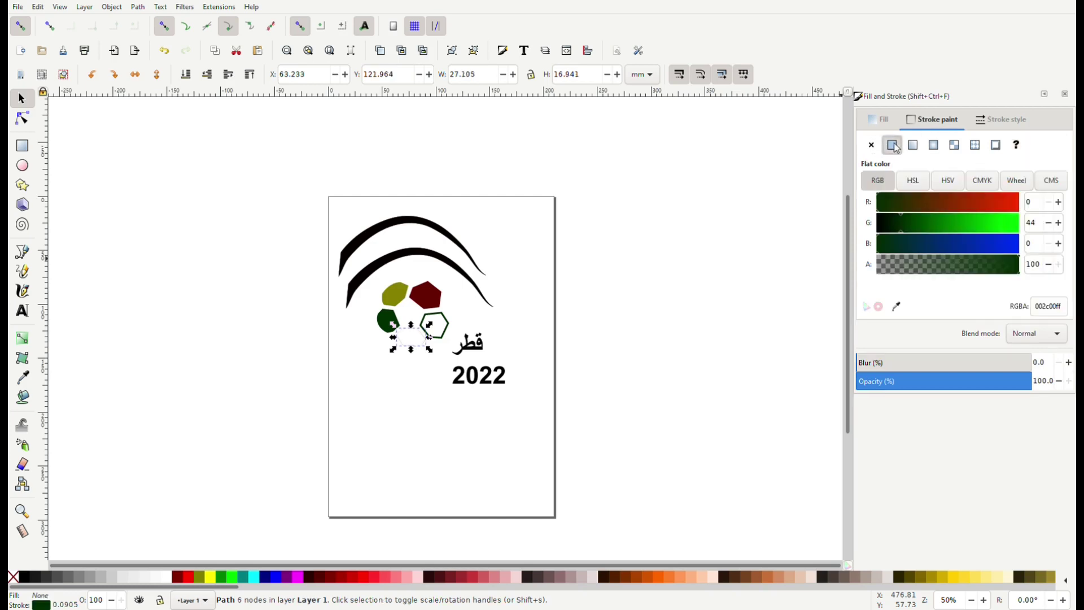
- Set the stroke width of the bottom patch to 1.590 mm and deselect it
left_click(984, 121)
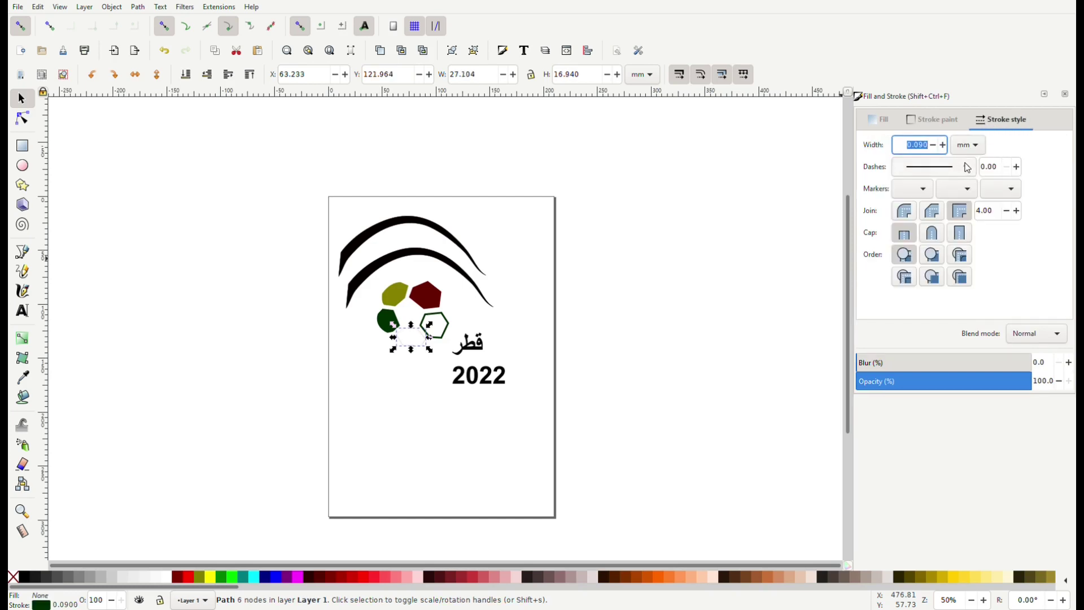
left_click(945, 144)
left_click(945, 145)
left_click(945, 145)
left_click(944, 144)
left_click(944, 144)
left_click(944, 145)
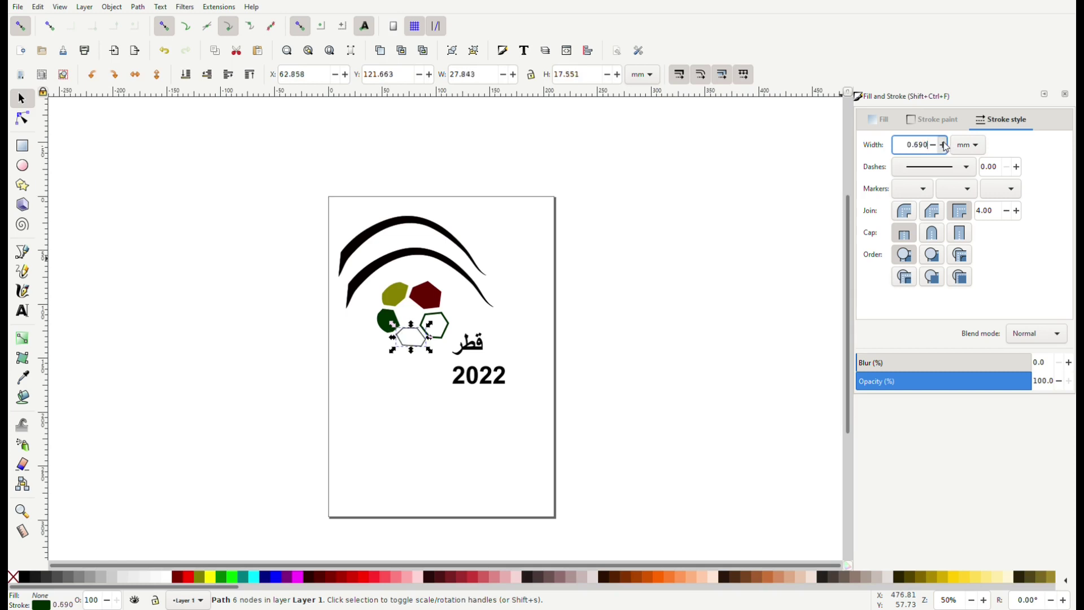
left_click(945, 145)
left_click(945, 145)
left_click(944, 144)
left_click(945, 145)
left_click(945, 144)
left_click(945, 144)
left_click(945, 144)
left_click(944, 144)
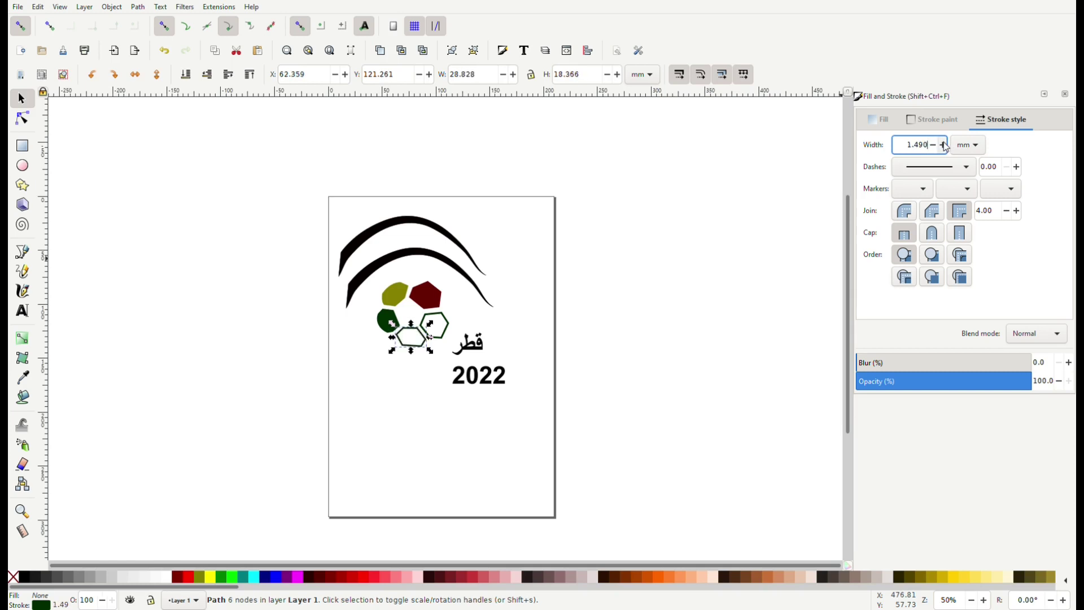
left_click(945, 145)
left_click(531, 361)
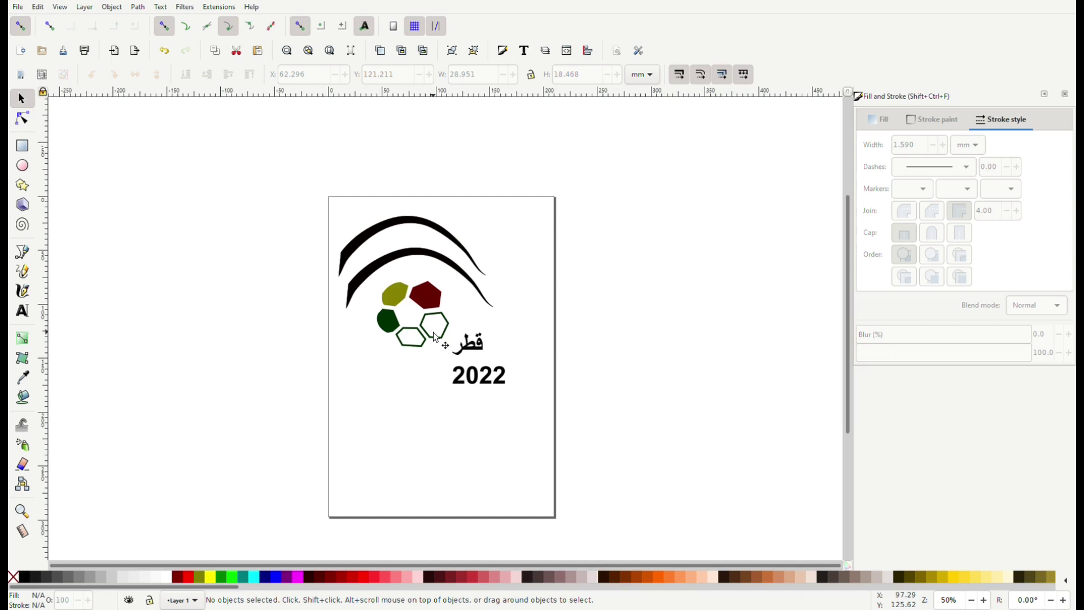
- Change the fill of the upper arc to a linear gradient
left_click(363, 246)
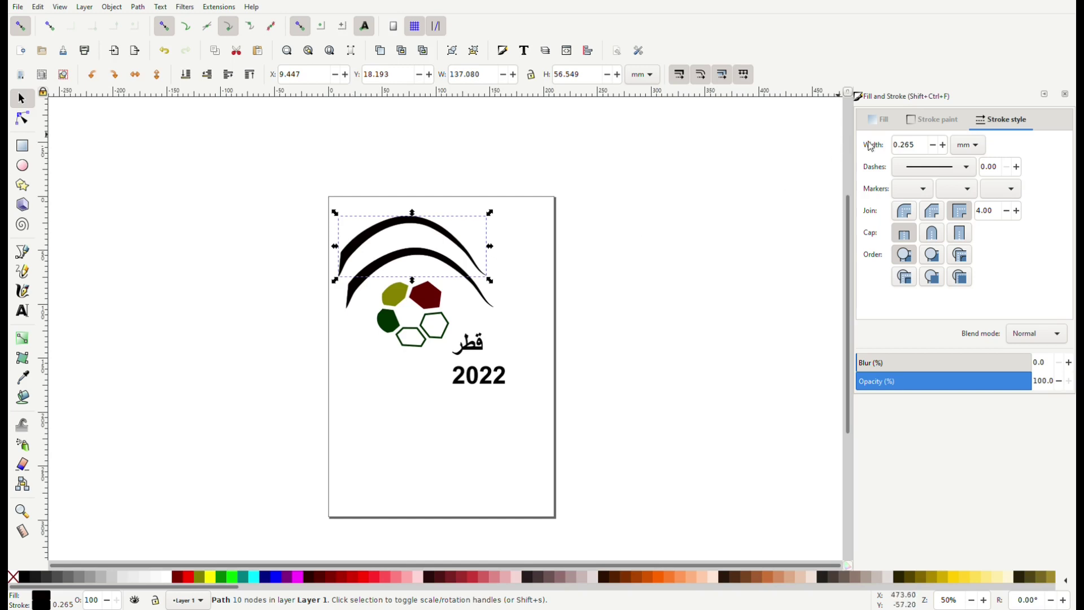
left_click(876, 123)
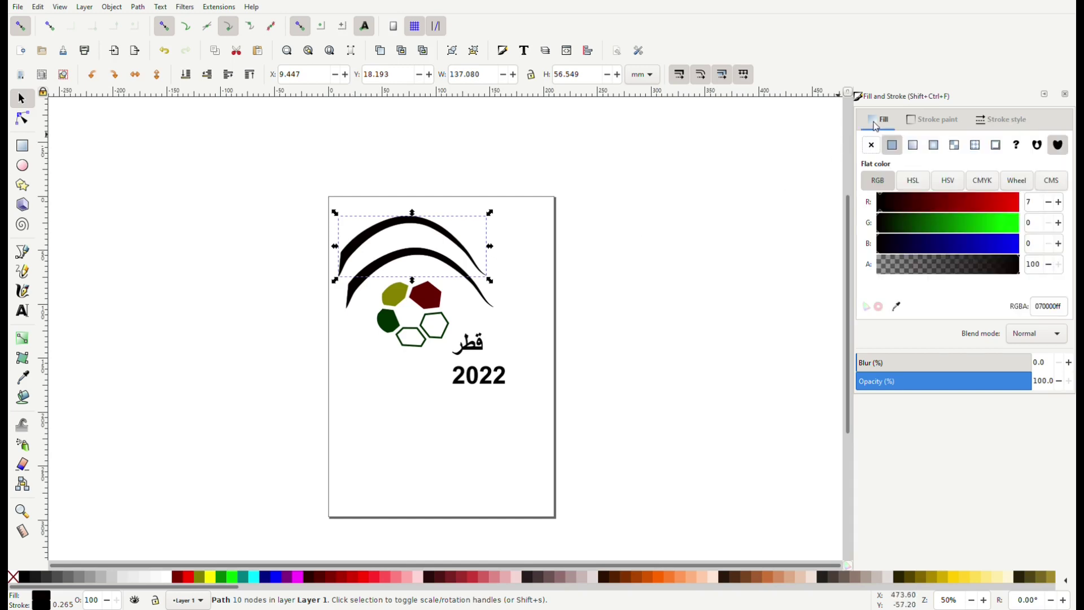
left_click(915, 147)
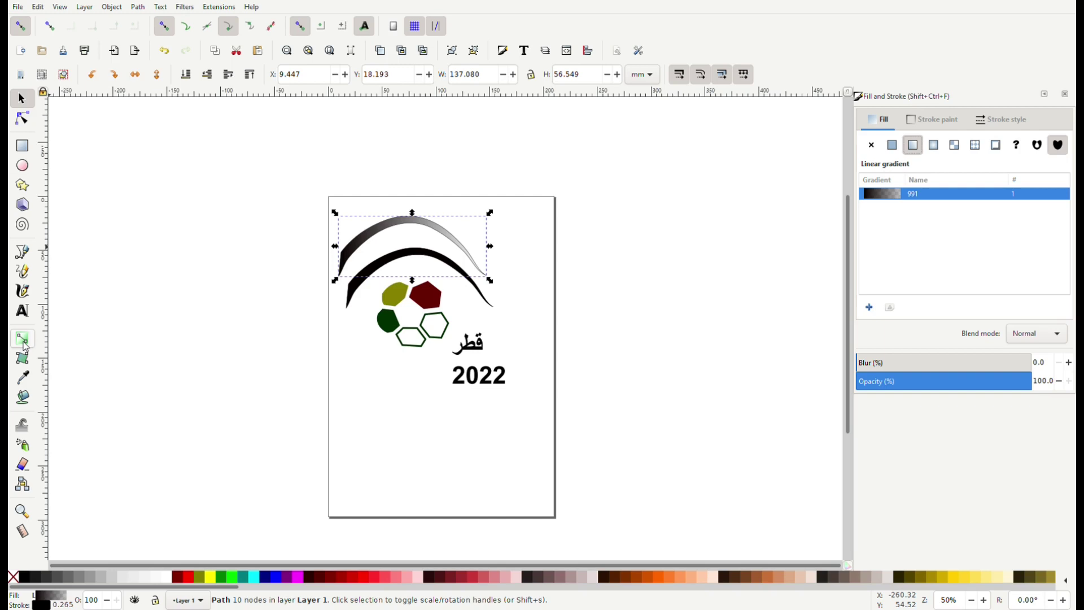
- Select the end stop of the upper arc's gradient and set its green channel to 44
left_click(24, 344)
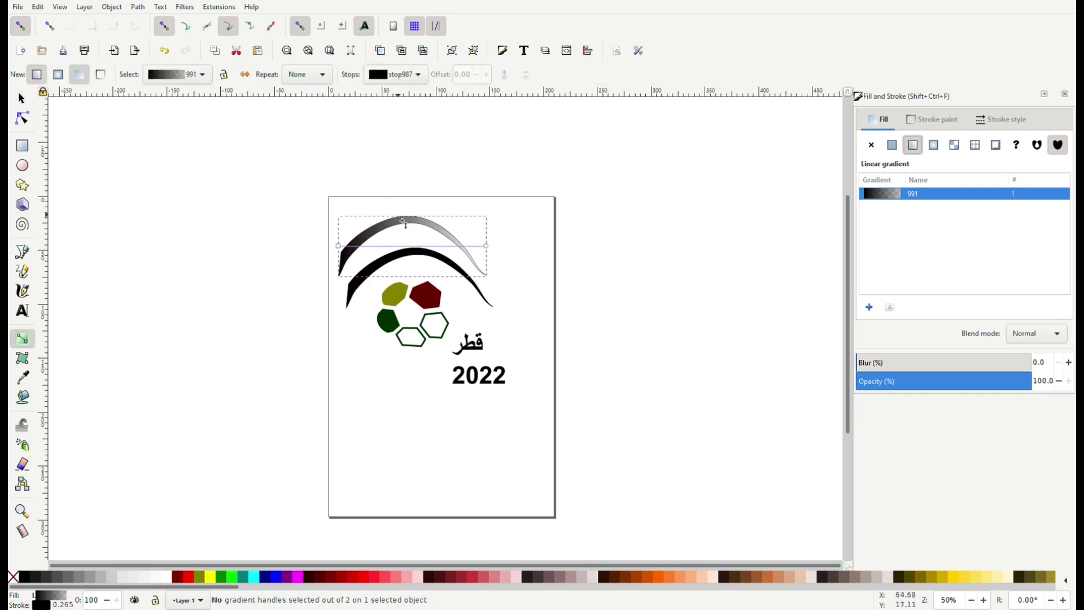
left_click(338, 246)
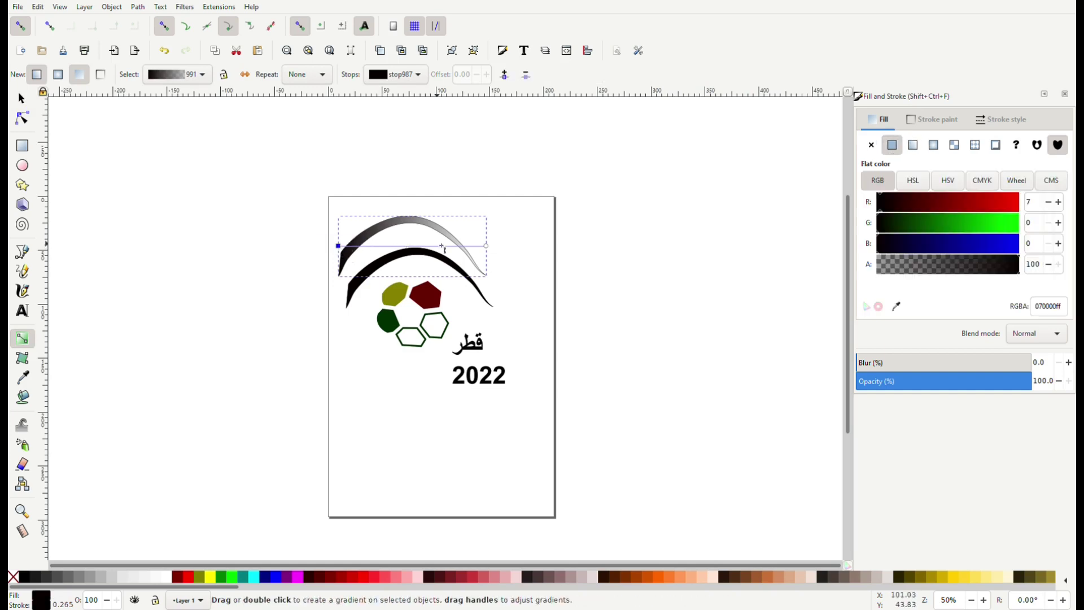
left_click(487, 248)
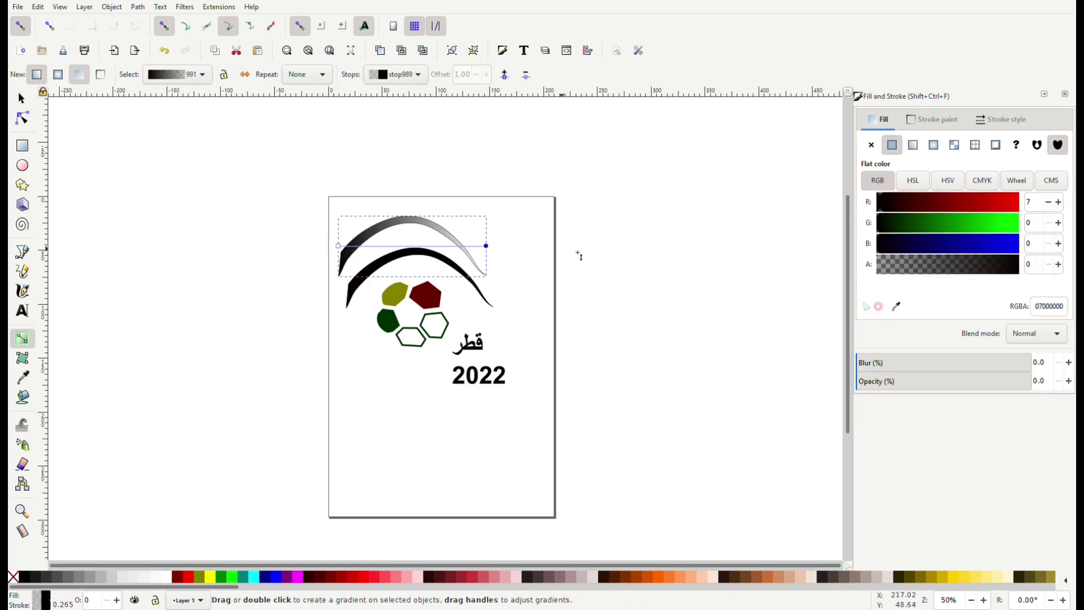
left_click(927, 225)
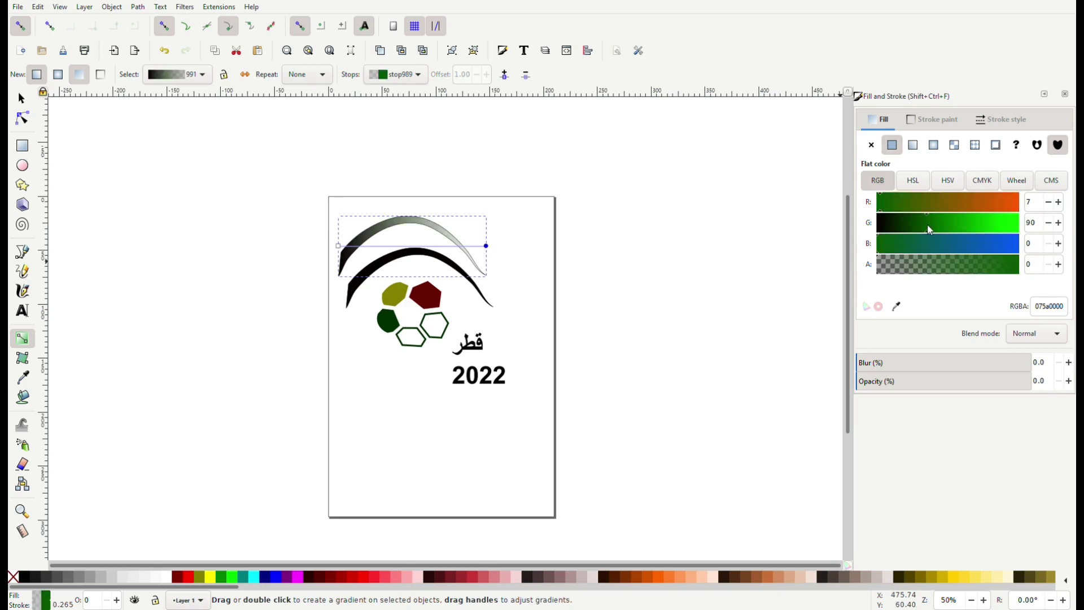
left_click_drag(924, 226, 902, 226)
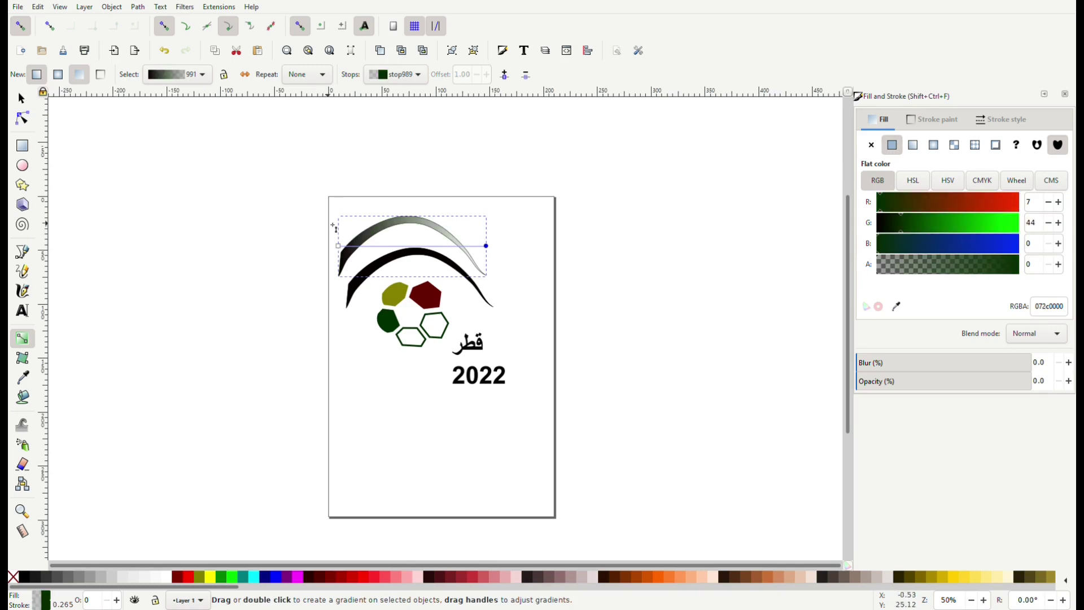
- Set the upper arc's gradient end stop to 62% alpha and its green channel to 155
left_click(390, 229)
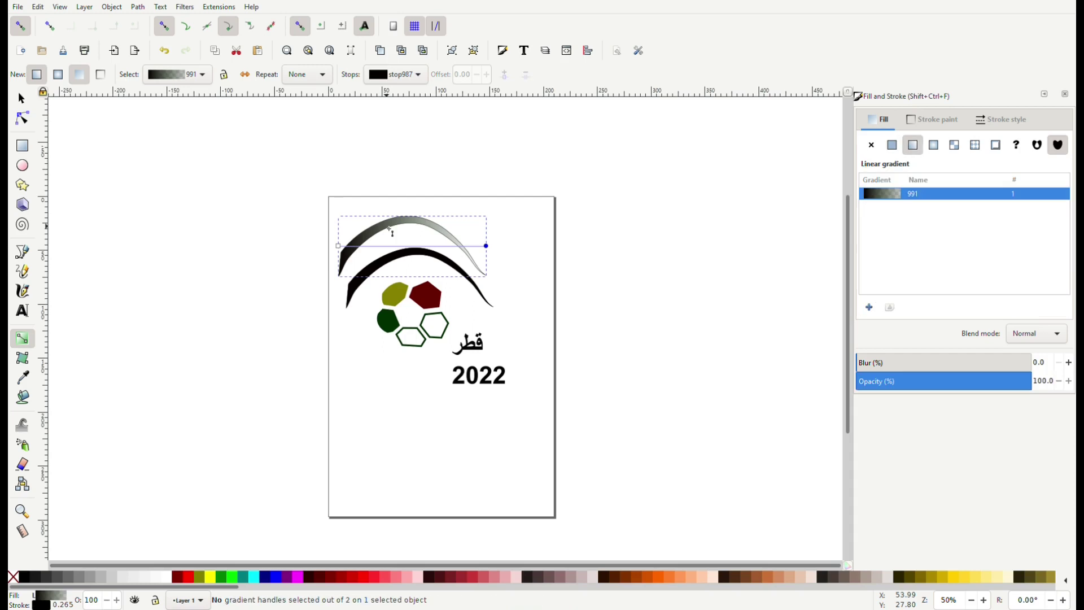
left_click(338, 245)
left_click(487, 246)
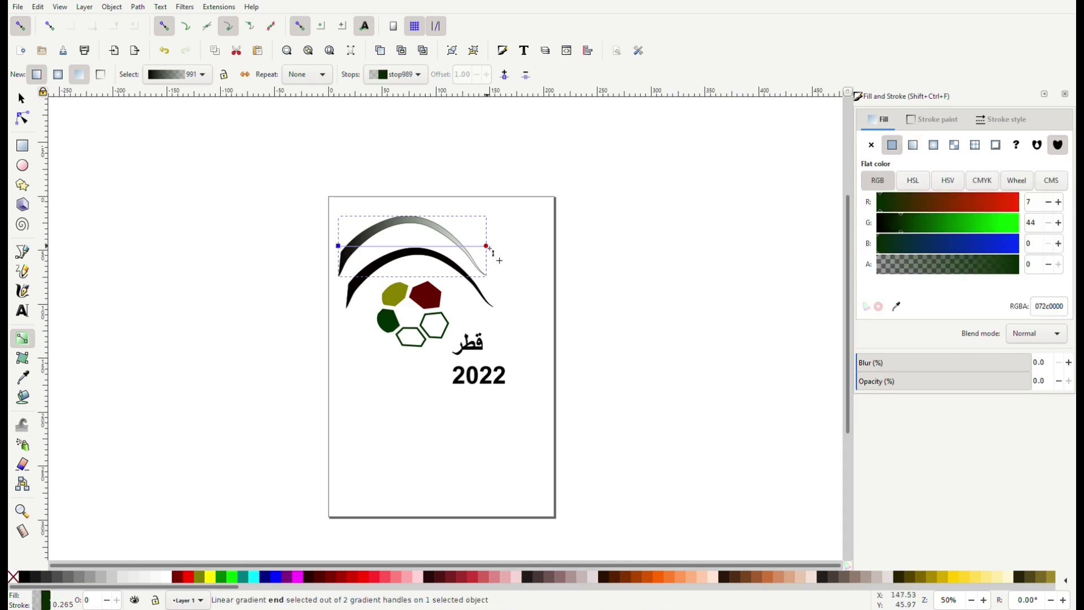
left_click(966, 263)
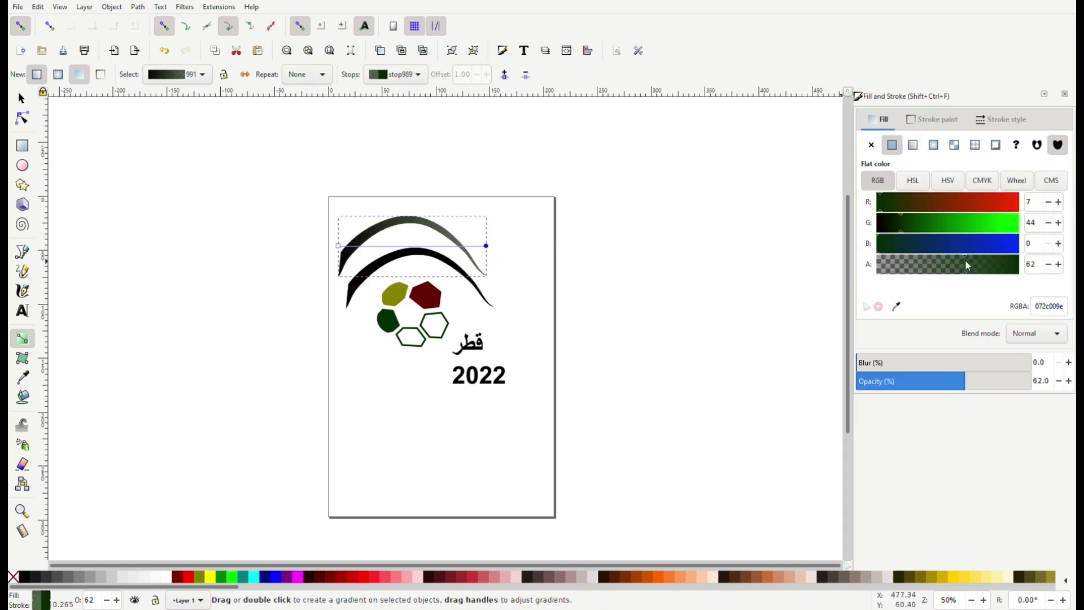
left_click_drag(922, 233, 966, 231)
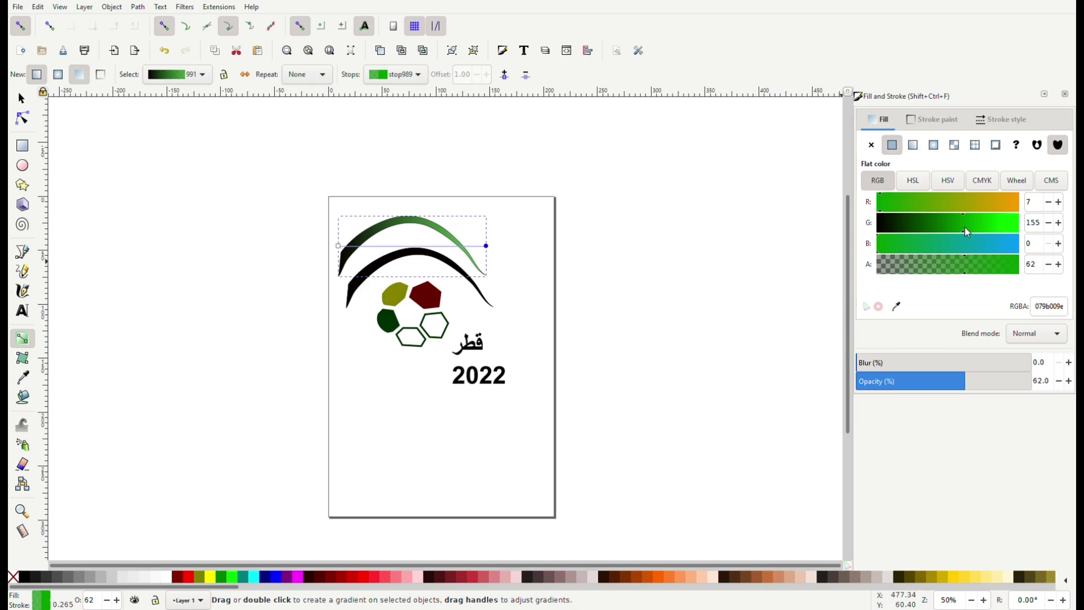
- Change the fill of the lower arc to a linear gradient
left_click(355, 283)
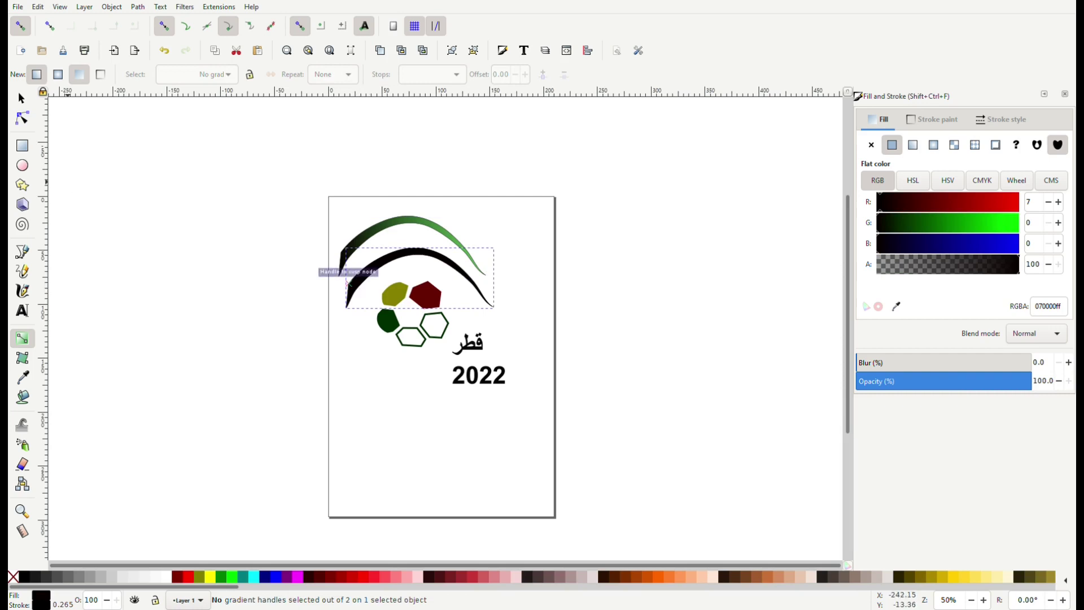
left_click(24, 340)
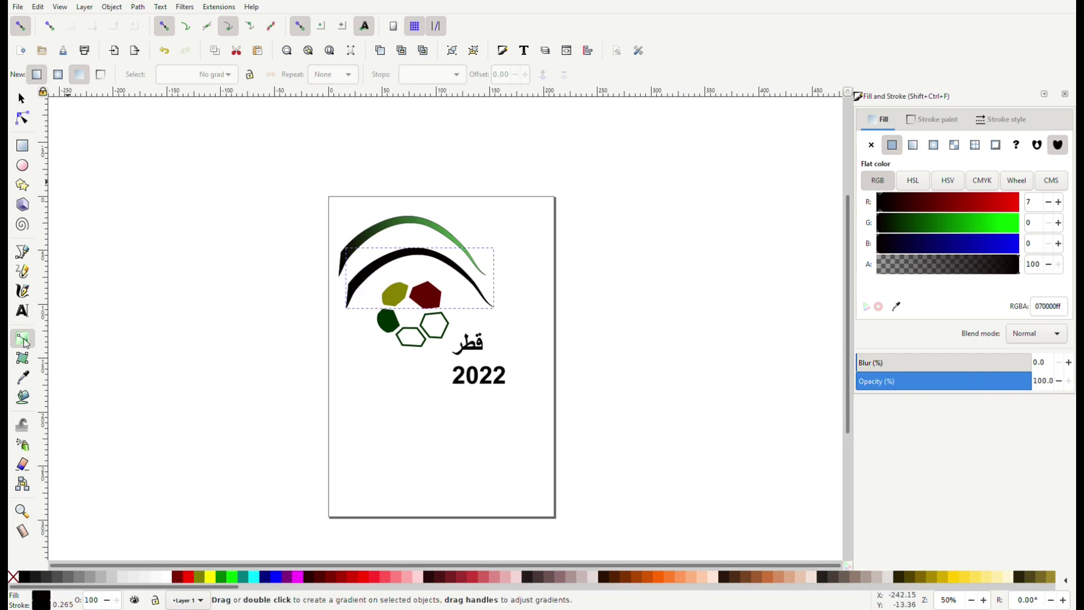
left_click(913, 147)
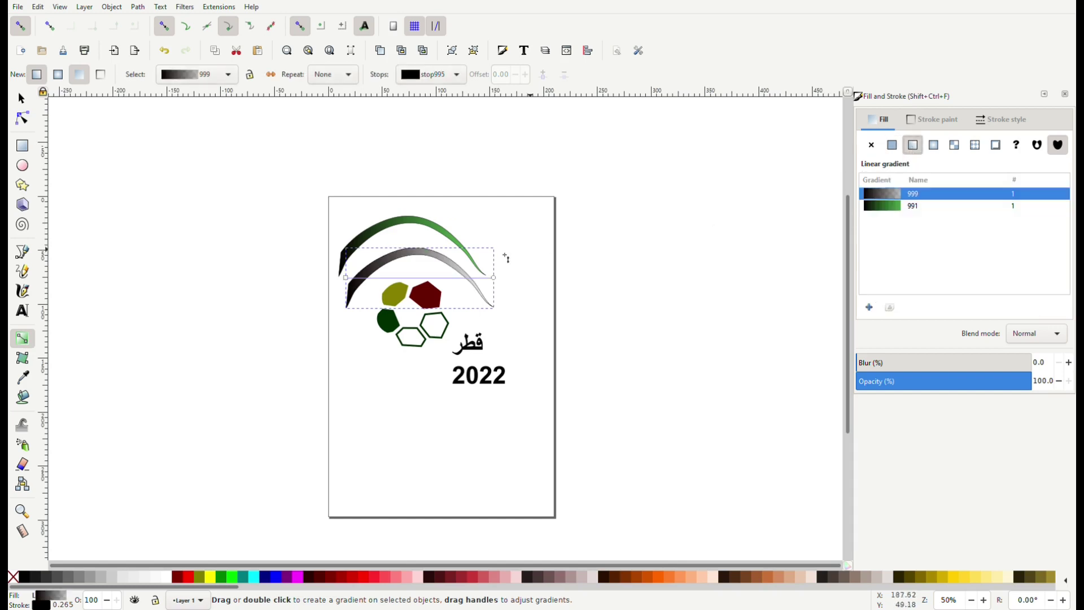
- Set the end stop of the lower arc's gradient to green 119 with 61% alpha
left_click(348, 278)
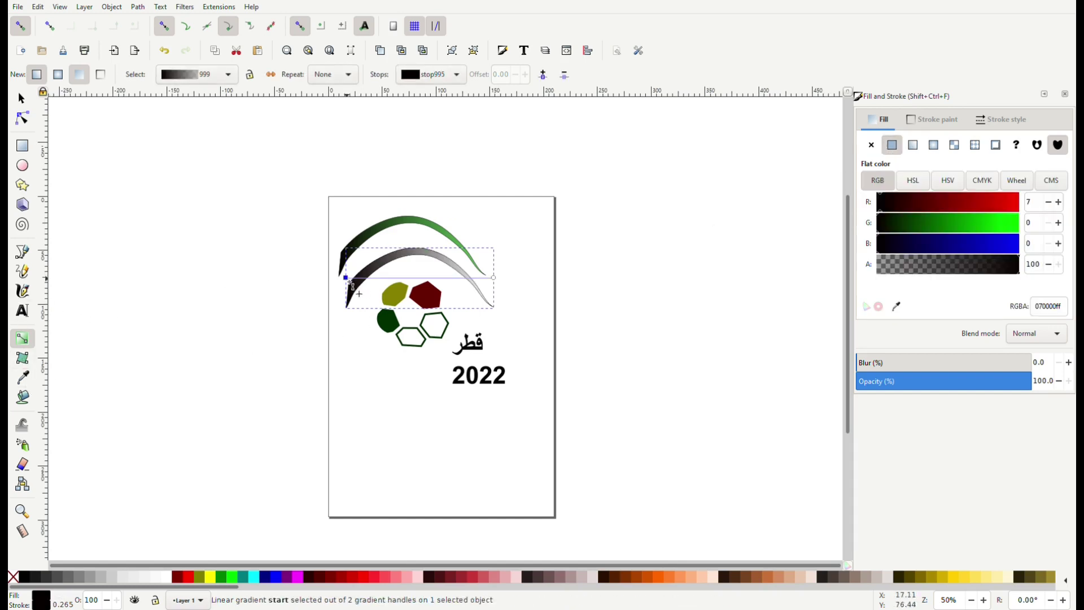
left_click(495, 279)
left_click(944, 225)
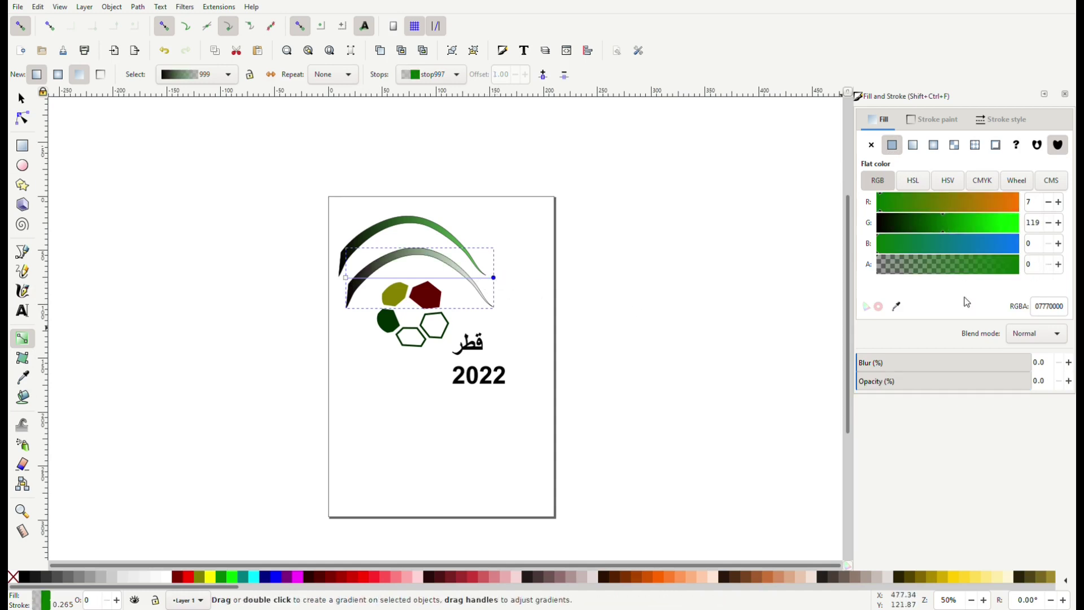
left_click(967, 274)
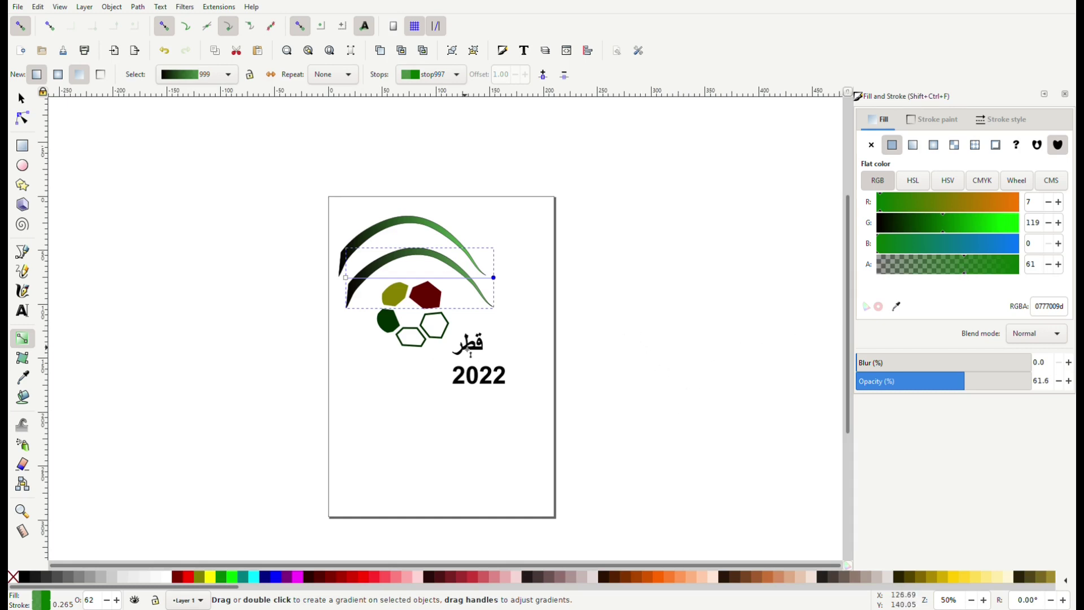
- Select all of the "قطر 2022" text and set its fill to dark red (#850000)
left_click(466, 353)
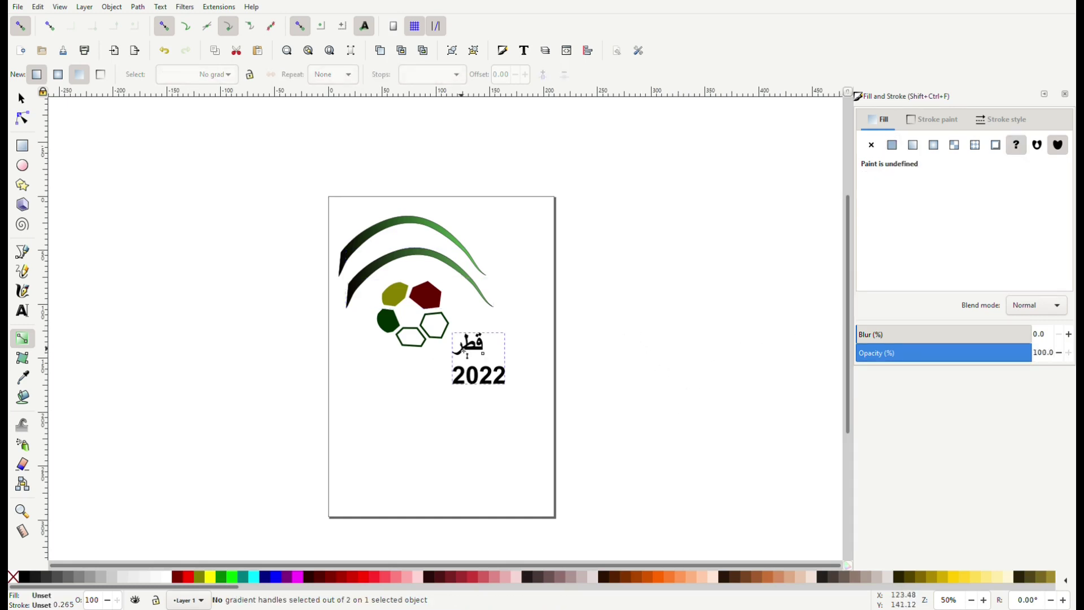
left_click(21, 311)
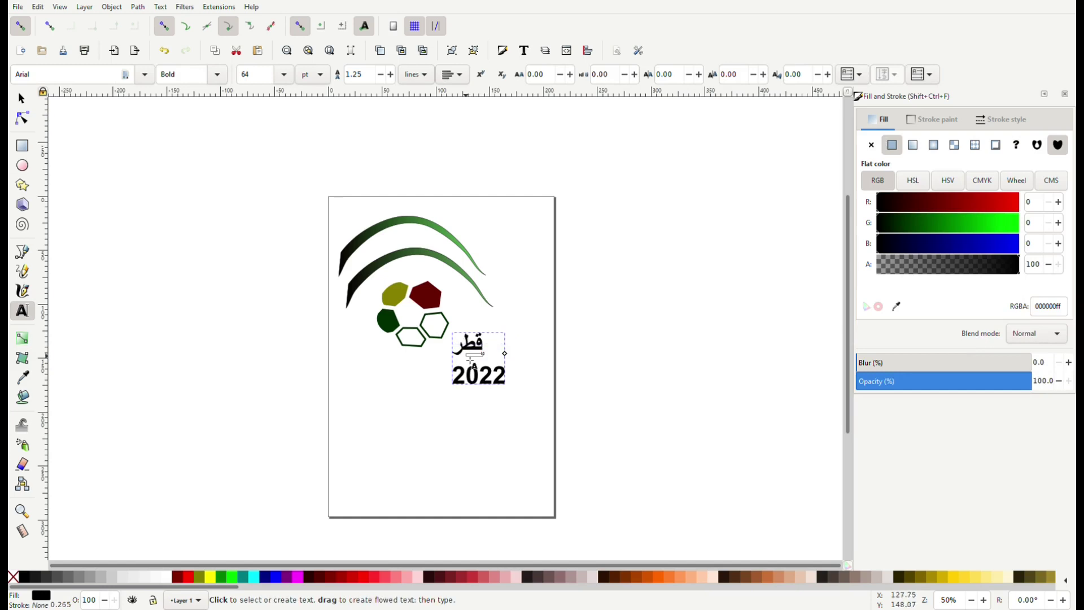
left_click_drag(482, 348, 507, 389)
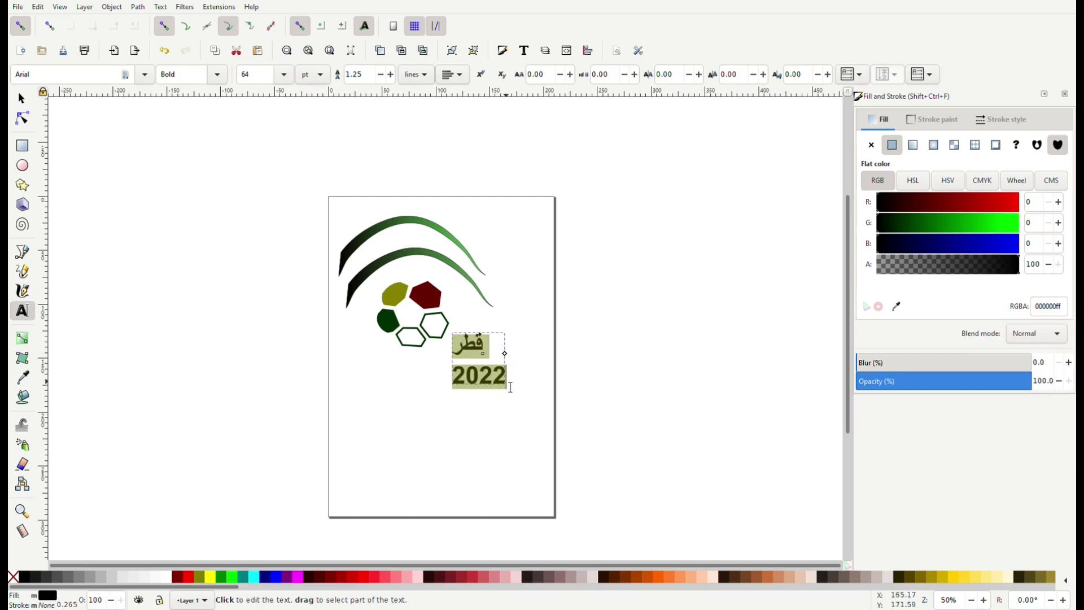
left_click(951, 204)
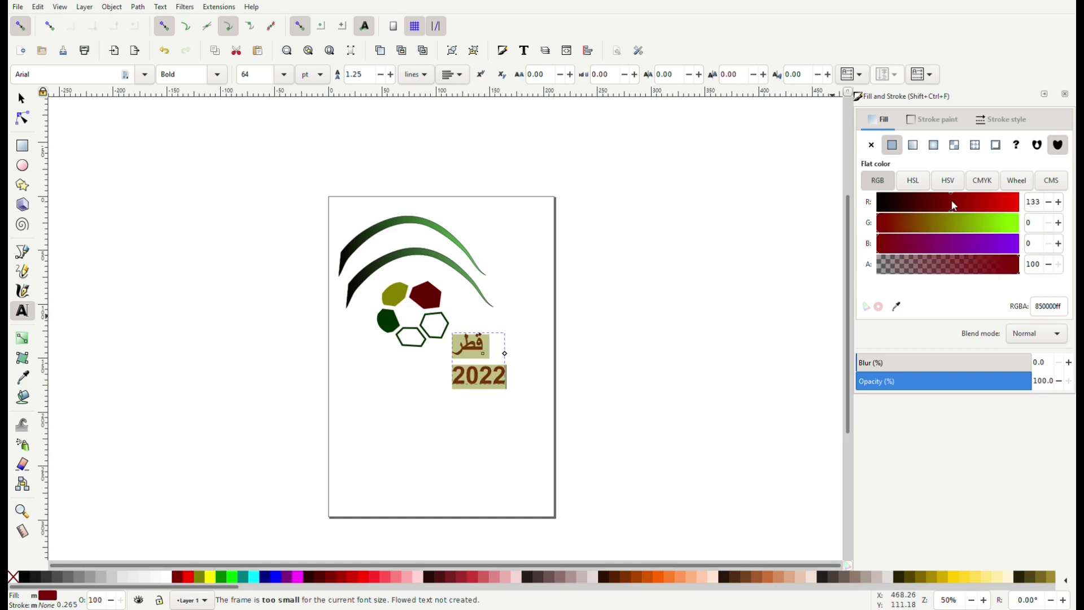
- Recolour only the "2022" characters to dark green (#002b00) and save the document
left_click(505, 380)
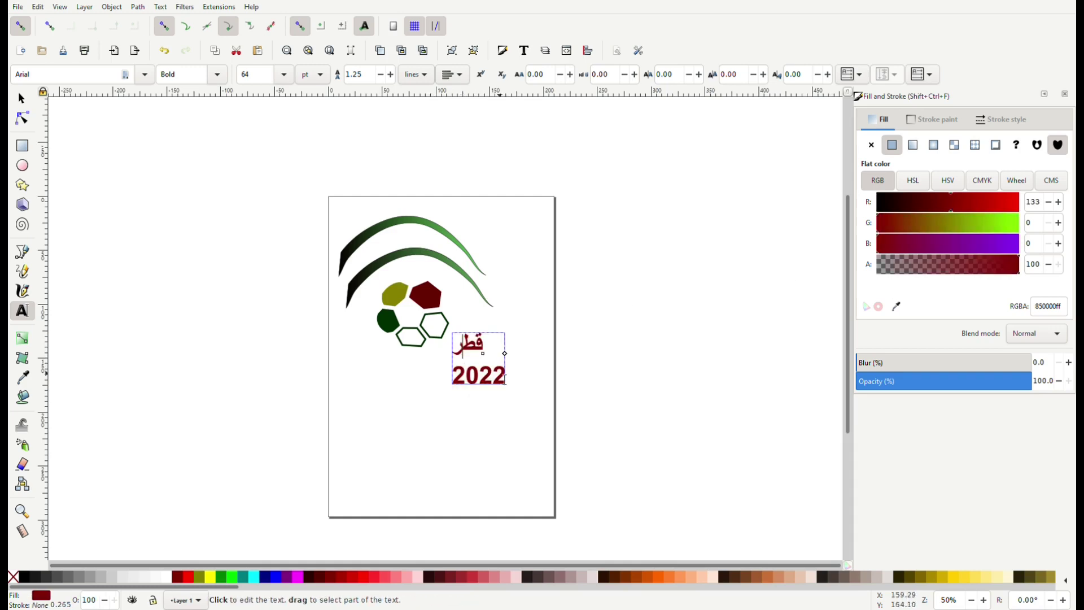
key("shift+Left")
key("shift+Left")
key("shift+Left")
key("shift+Left")
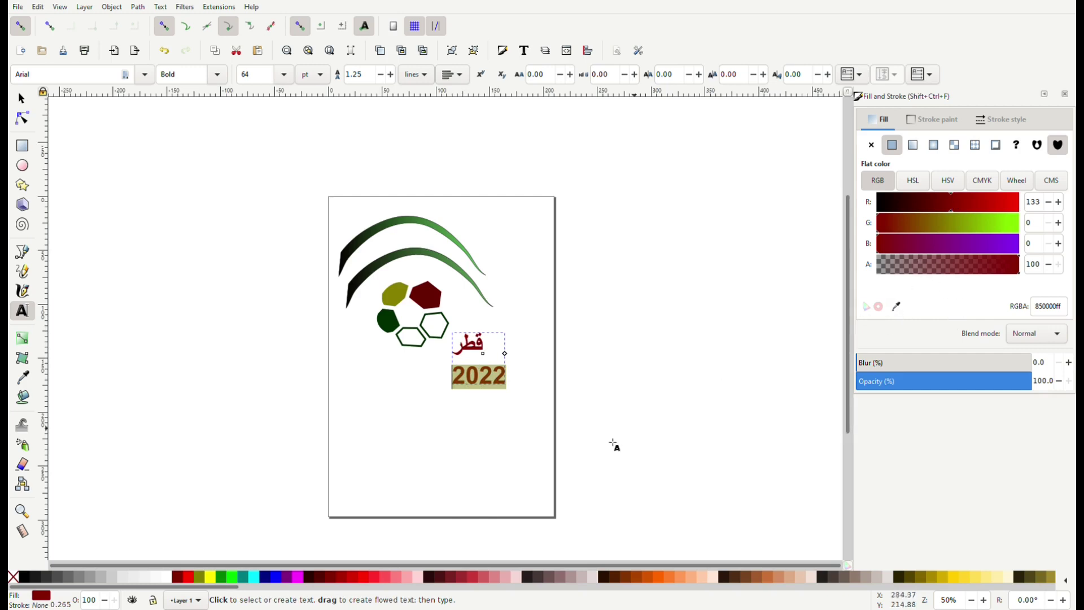
left_click(220, 576)
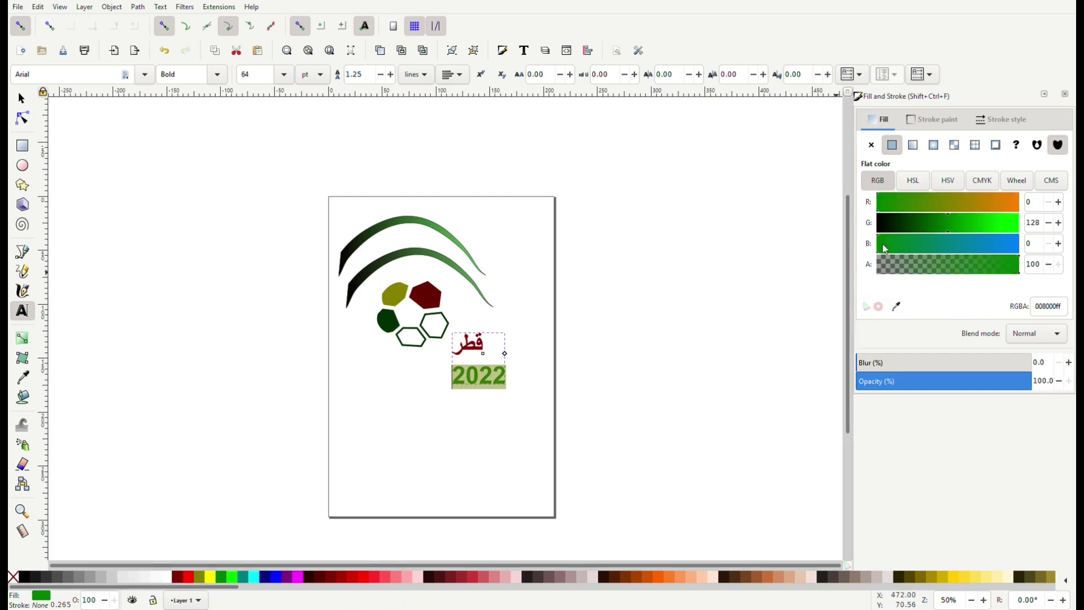
left_click_drag(909, 231, 901, 229)
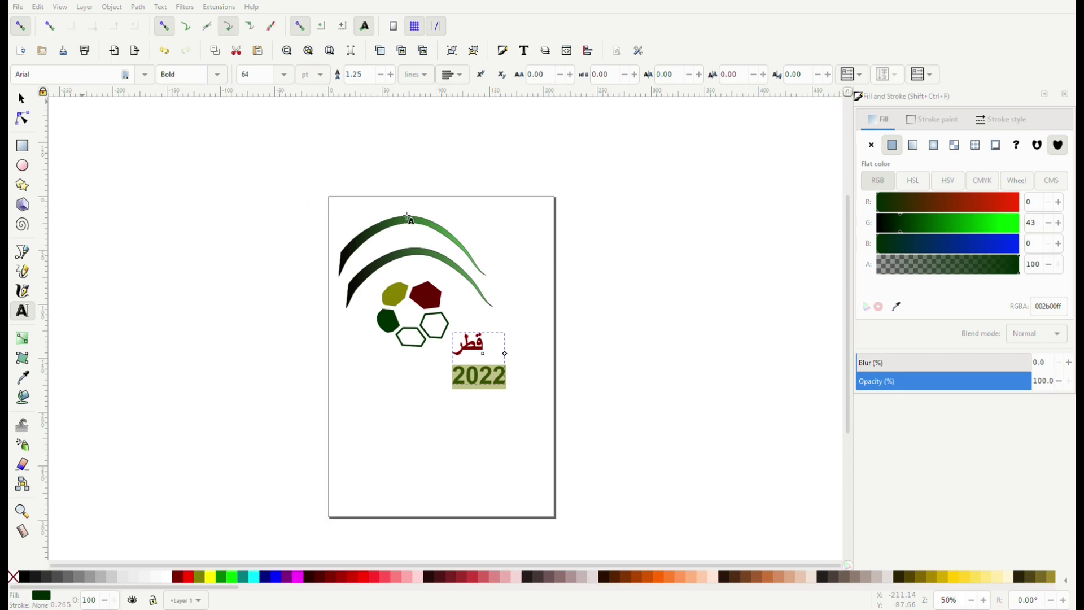
key("ctrl+s")
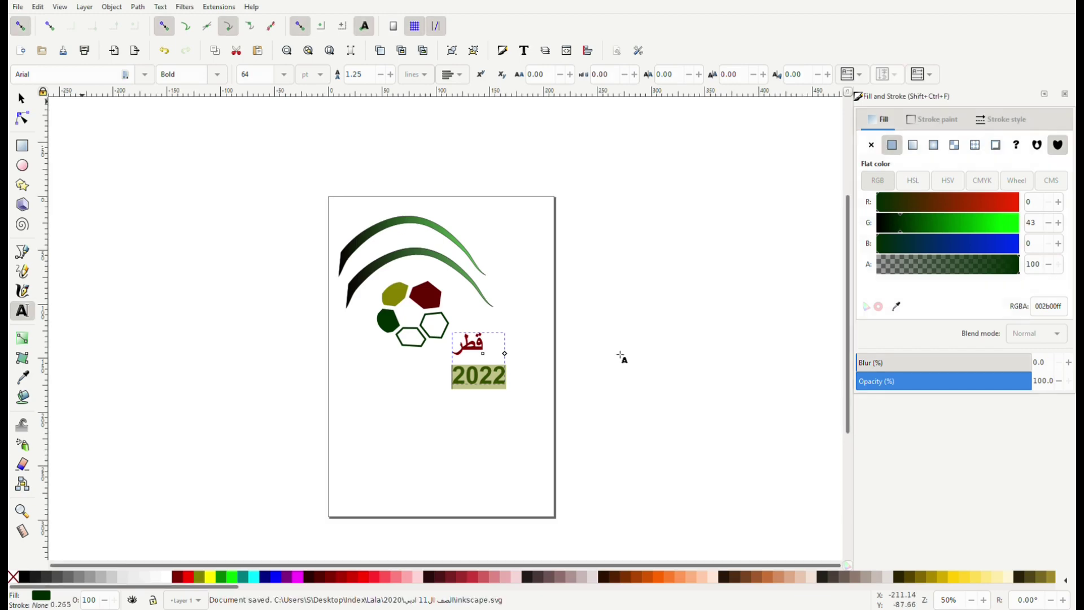